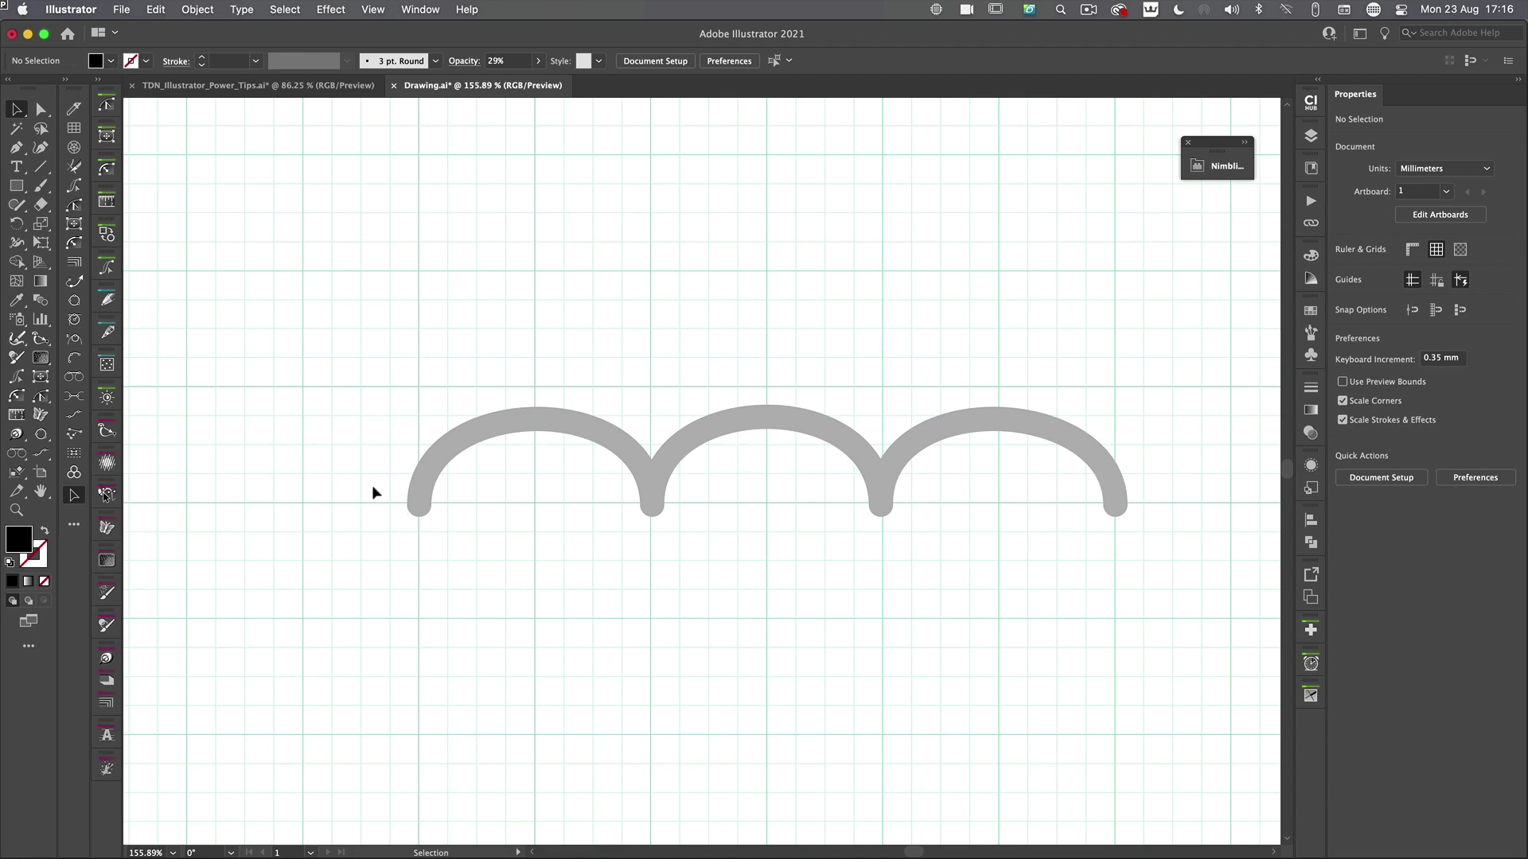
# Step: Trace the three grey arches with one unfilled red Pen path, anchored at each arch base
pyautogui.press('p')
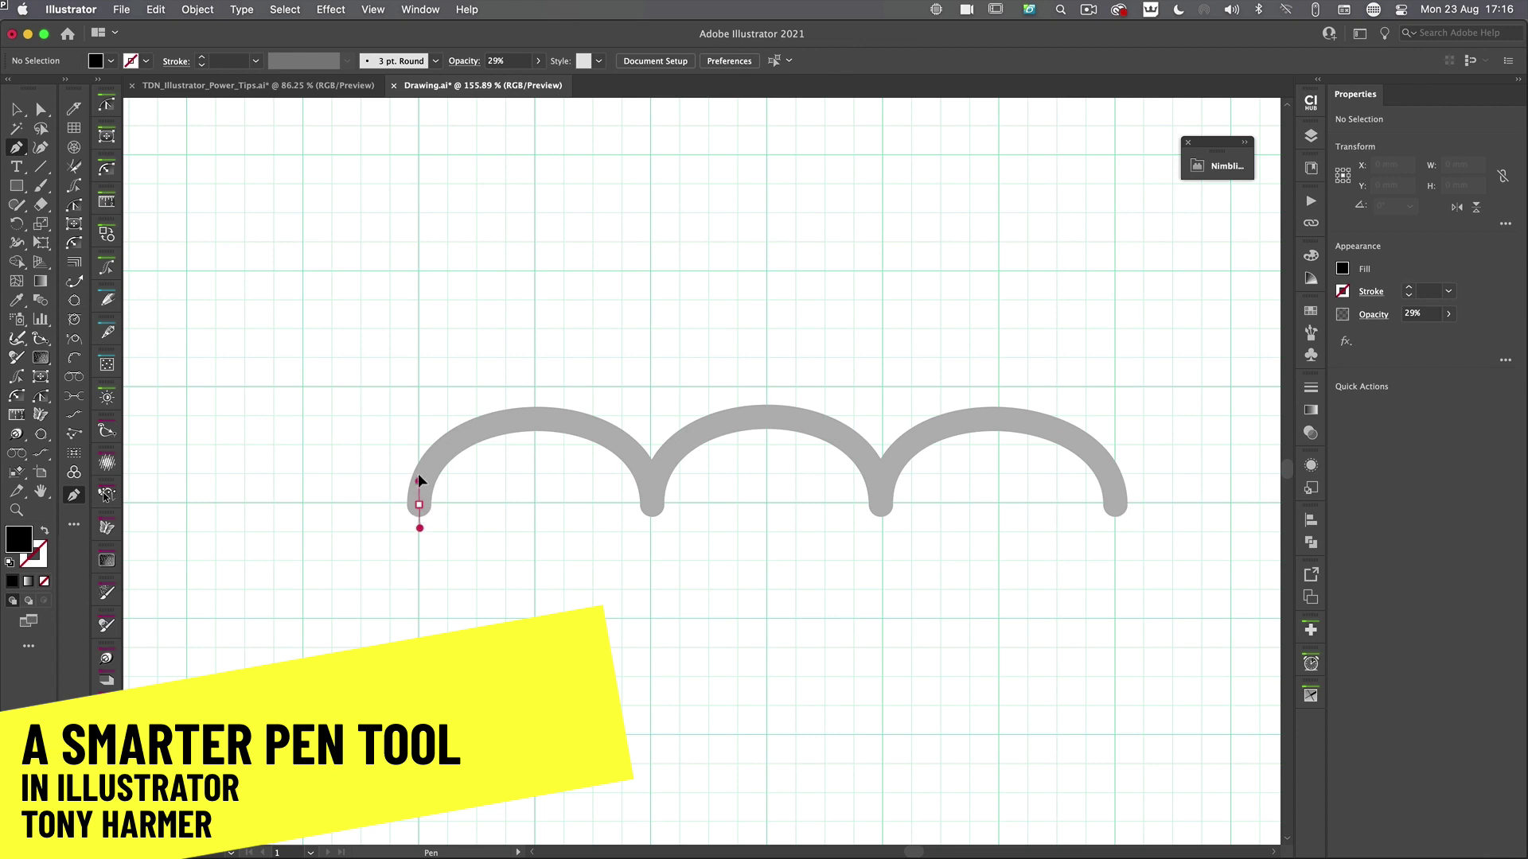
pyautogui.moveTo(419, 480); pyautogui.dragTo(418, 356)
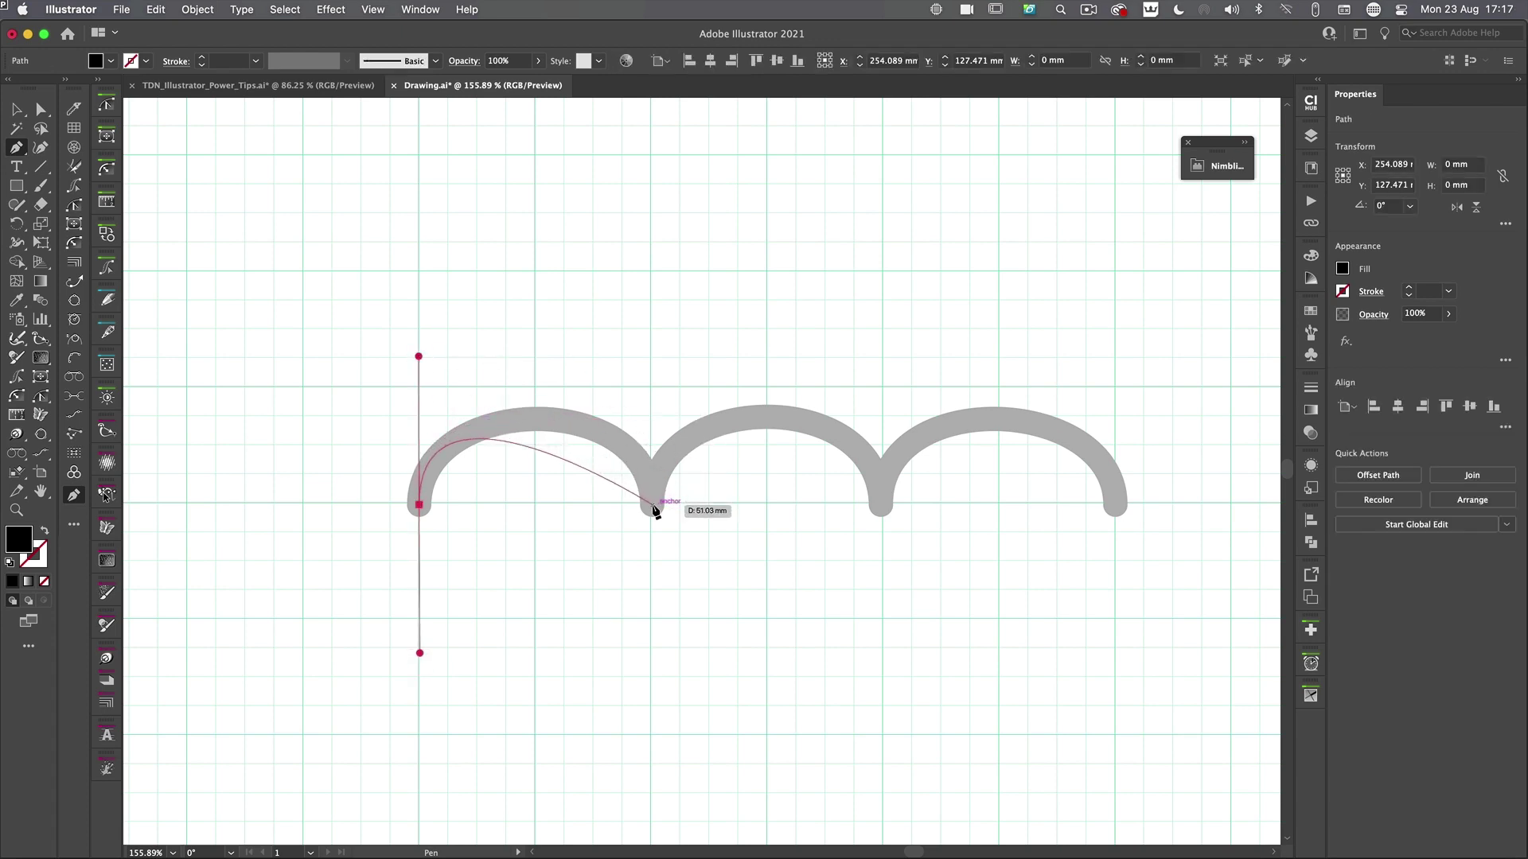
pyautogui.moveTo(653, 507)
pyautogui.mouseDown()
pyautogui.moveTo(658, 655)
pyautogui.moveTo(651, 620)
pyautogui.moveTo(651, 644)
pyautogui.moveTo(666, 642)
pyautogui.moveTo(750, 522)
pyautogui.moveTo(757, 467)
pyautogui.moveTo(735, 387)
pyautogui.moveTo(654, 365)
pyautogui.mouseUp()
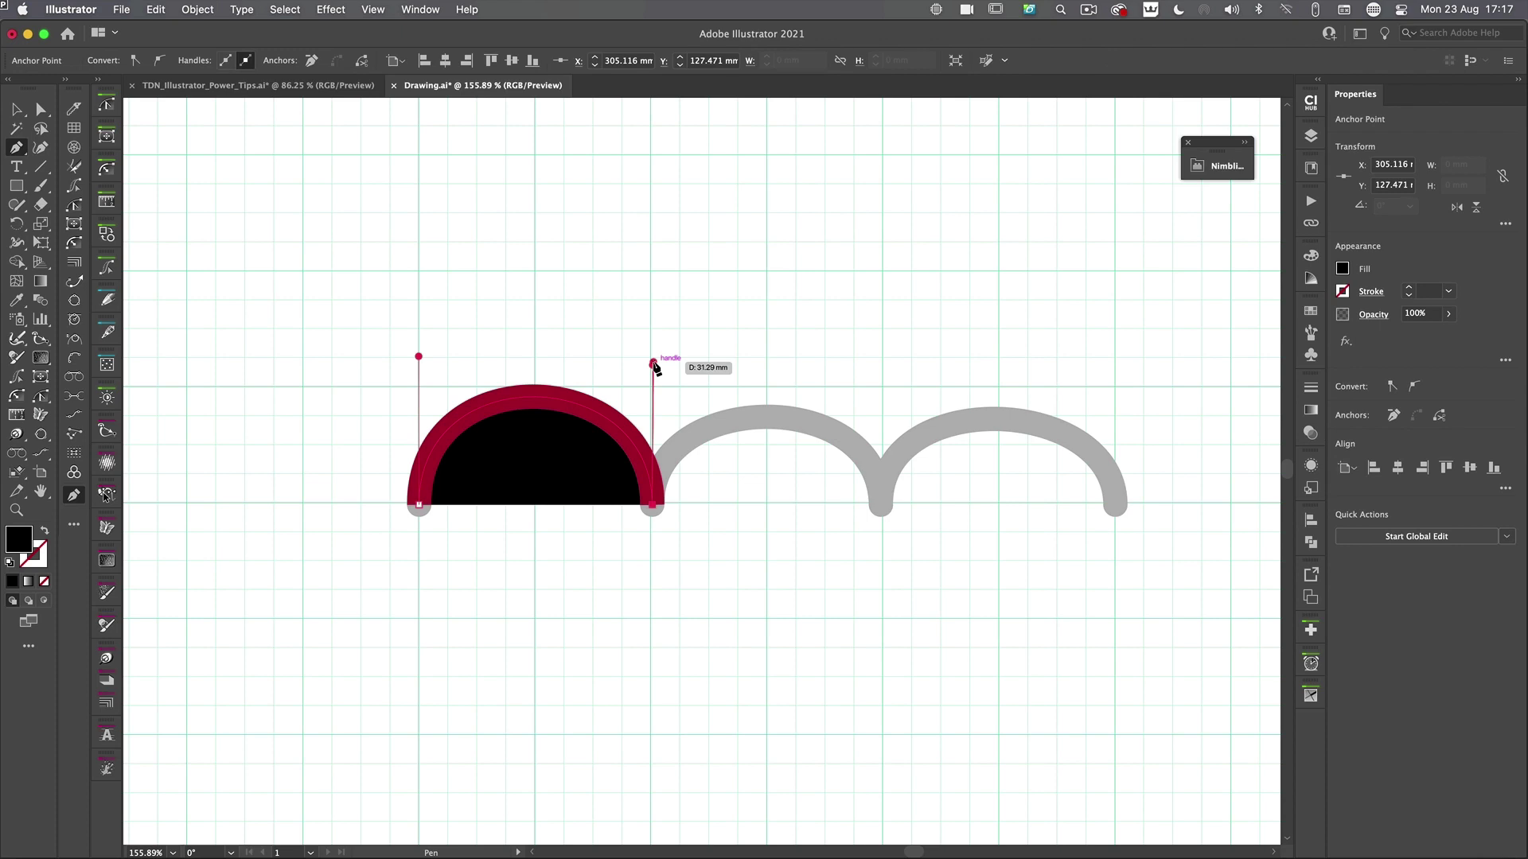
pyautogui.press('/')
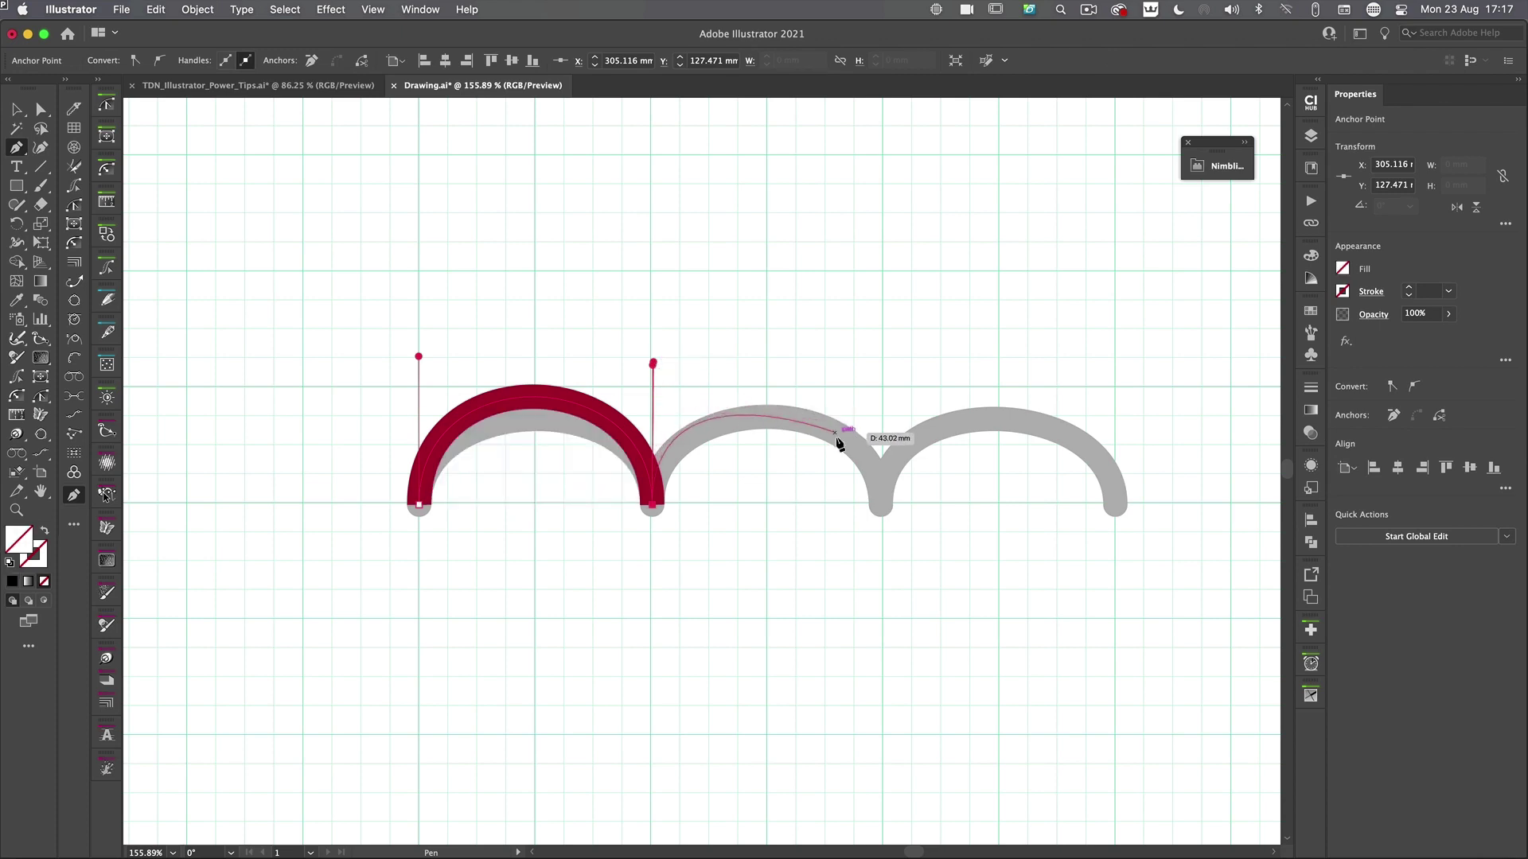
pyautogui.moveTo(882, 502); pyautogui.dragTo(885, 650)
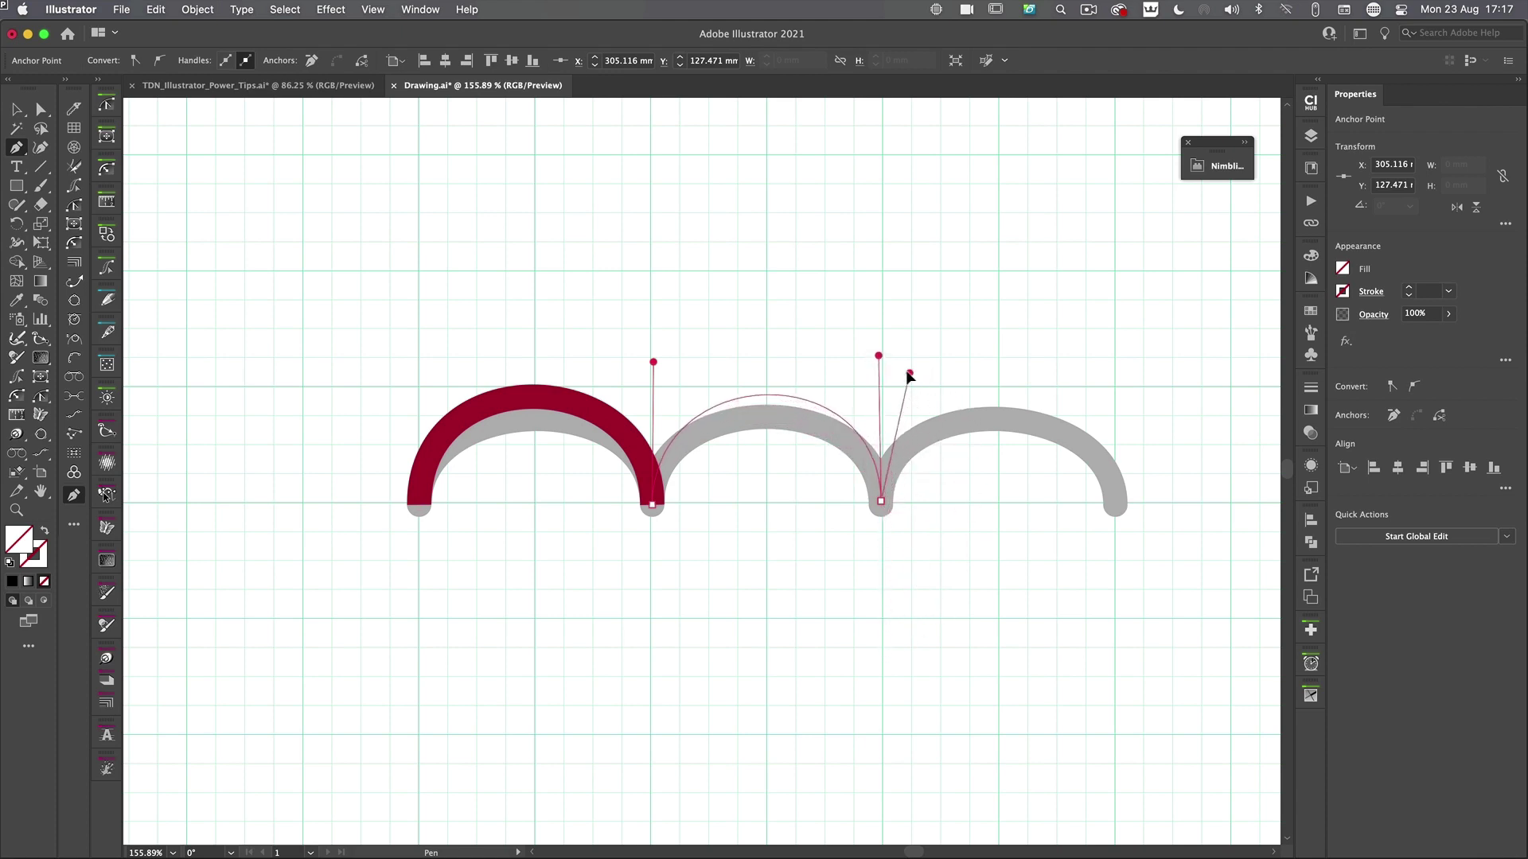
pyautogui.moveTo(880, 357); pyautogui.dragTo(879, 355)
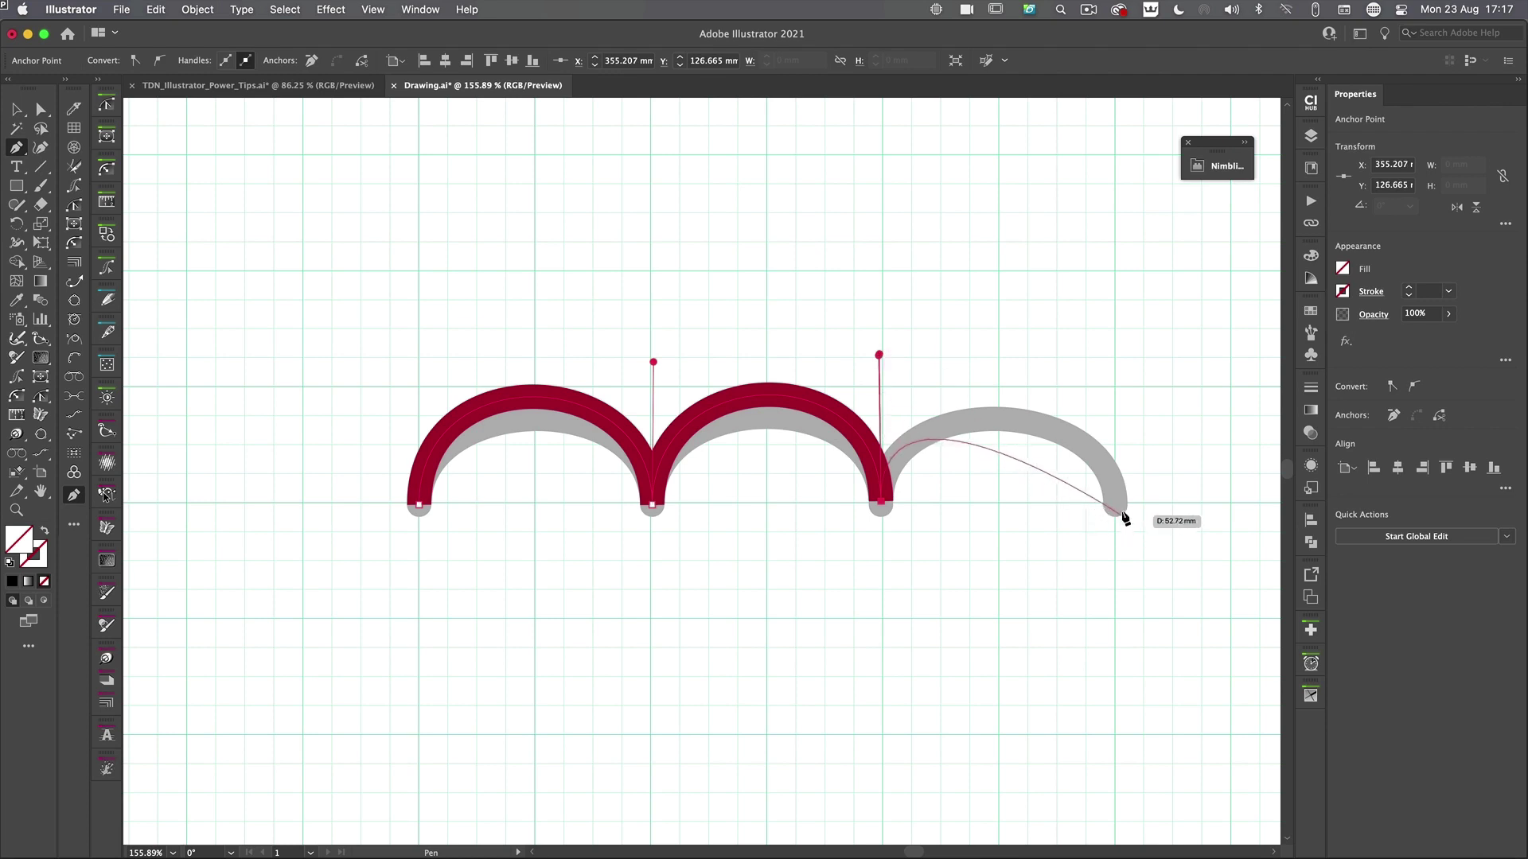
pyautogui.moveTo(1115, 505); pyautogui.dragTo(1114, 650)
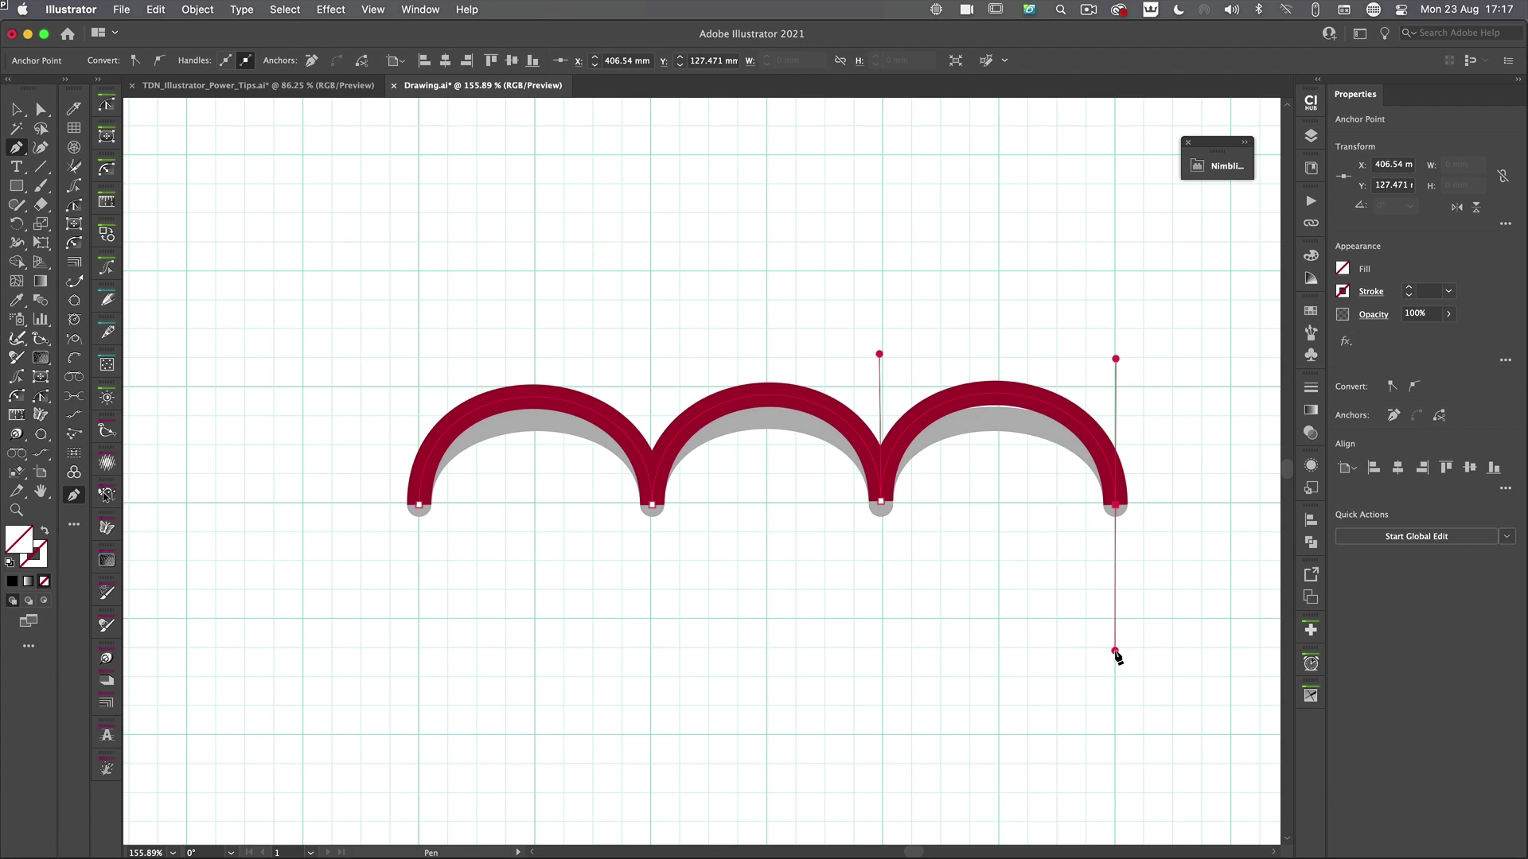
# Step: Undo the red Pen tracing, then switch to the Curvature tool with Shift+~
pyautogui.press('BackSpace')
pyautogui.press('BackSpace')
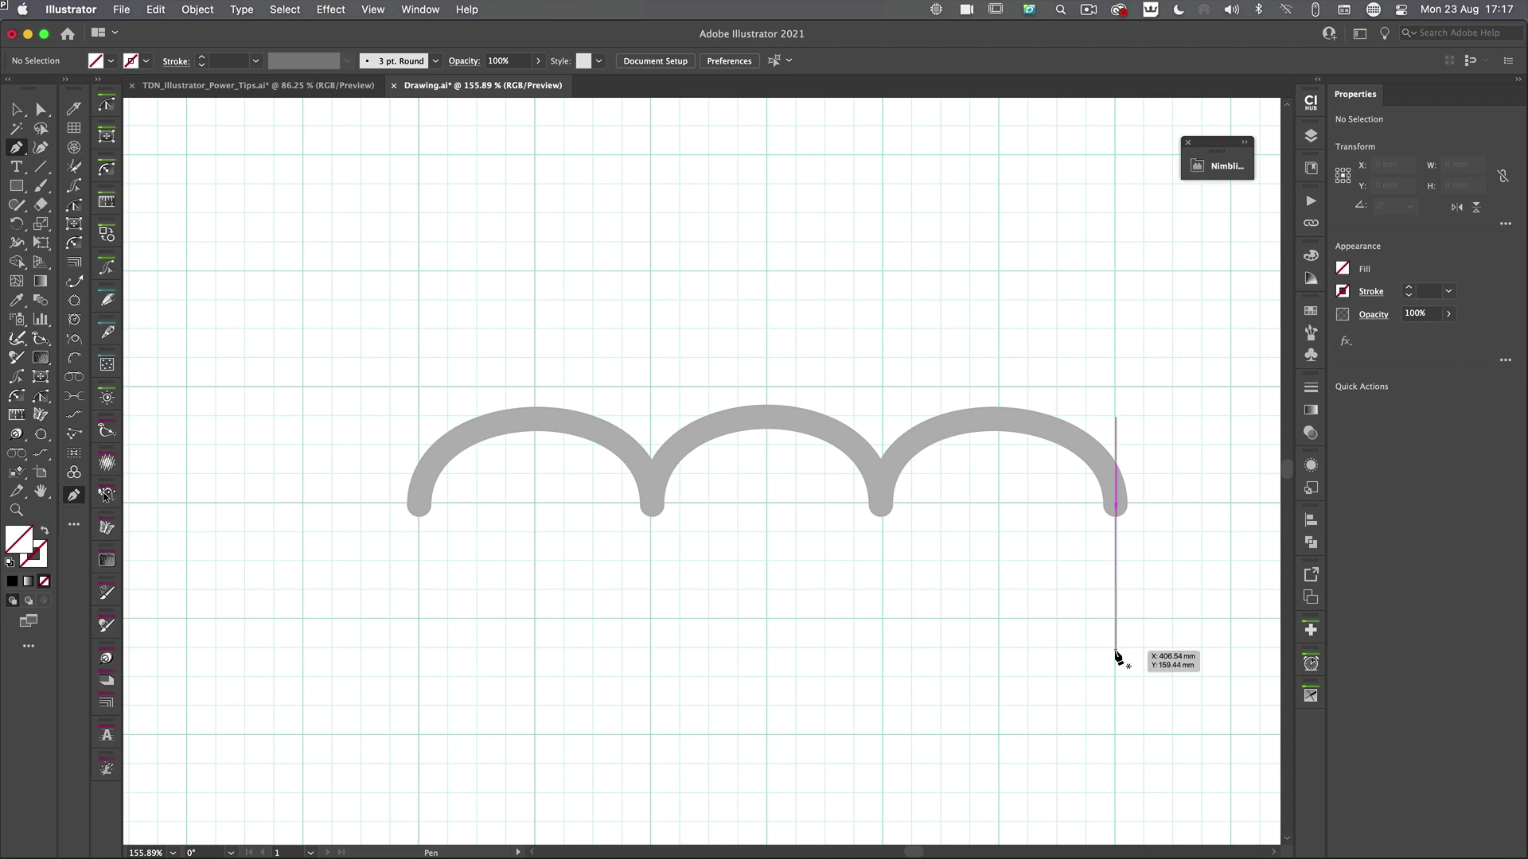
pyautogui.hotkey('shift', '`')
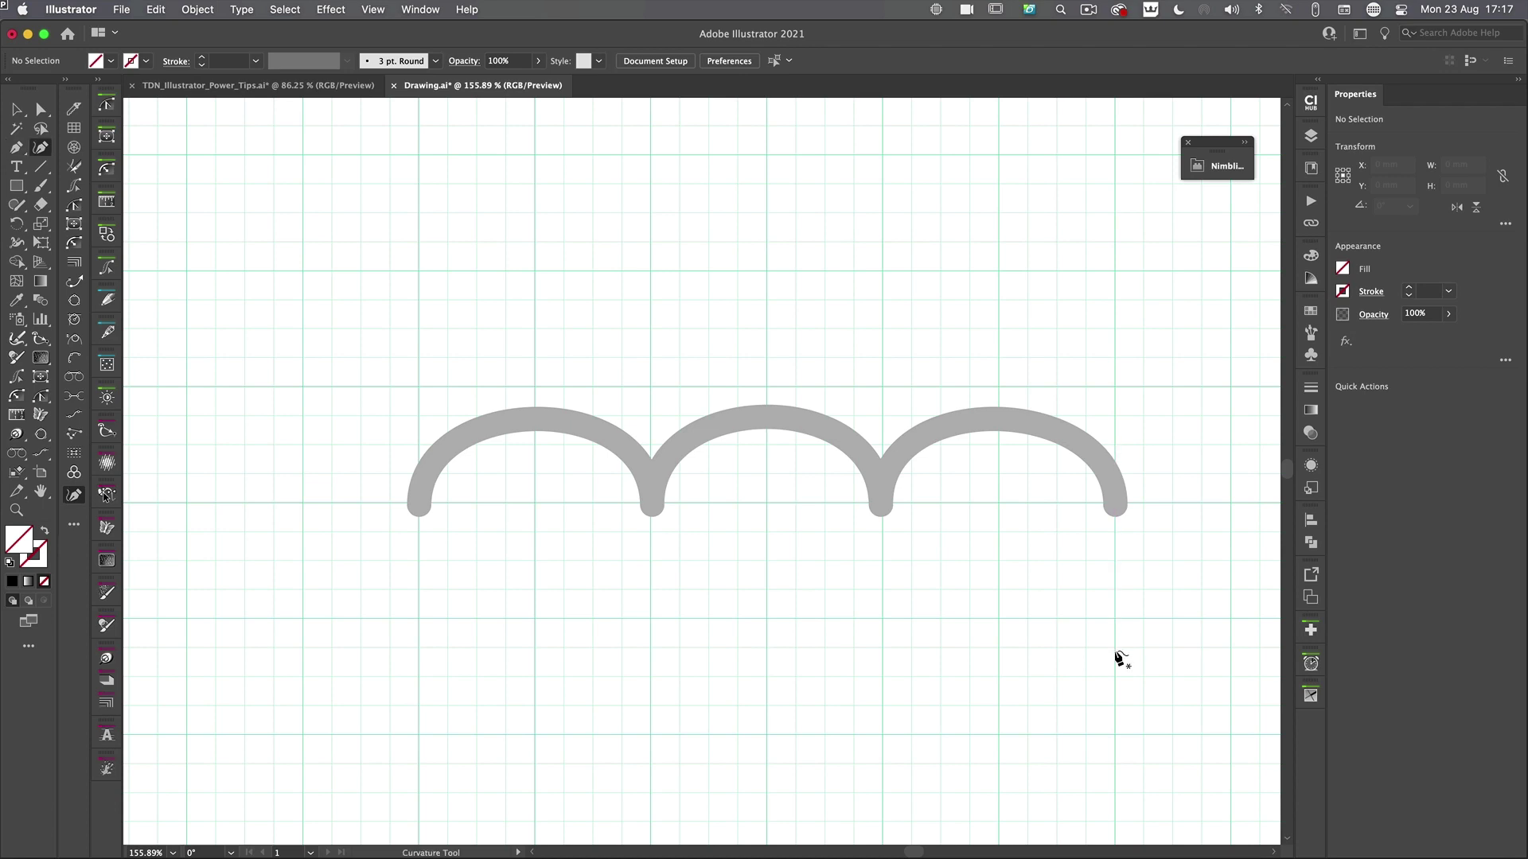
# Step: Place Curvature points at each arch base and top, then adjust the third arch's top point
pyautogui.click(419, 505)
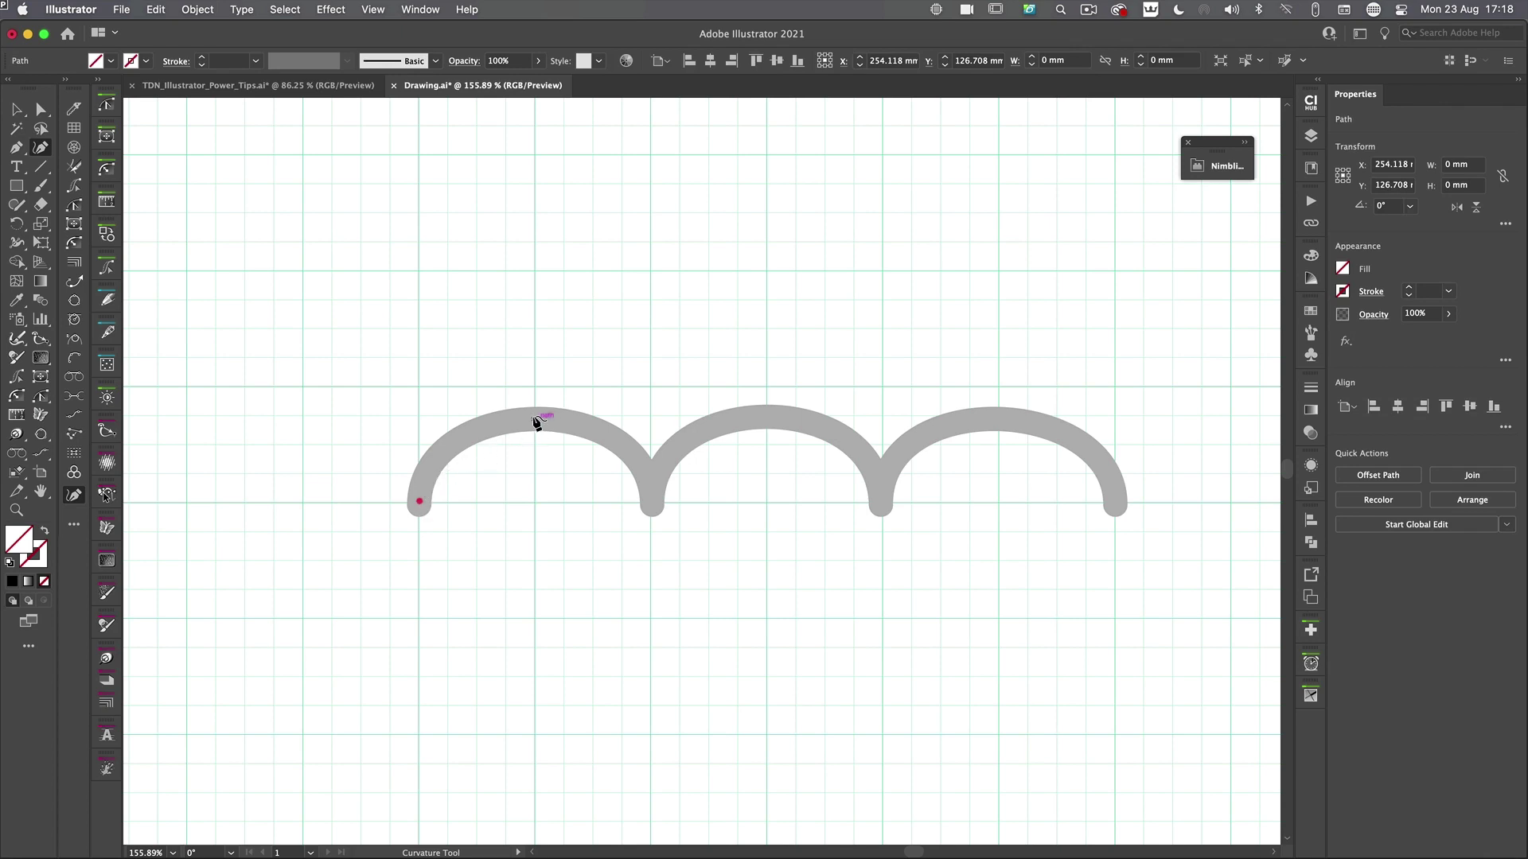
pyautogui.click(536, 420)
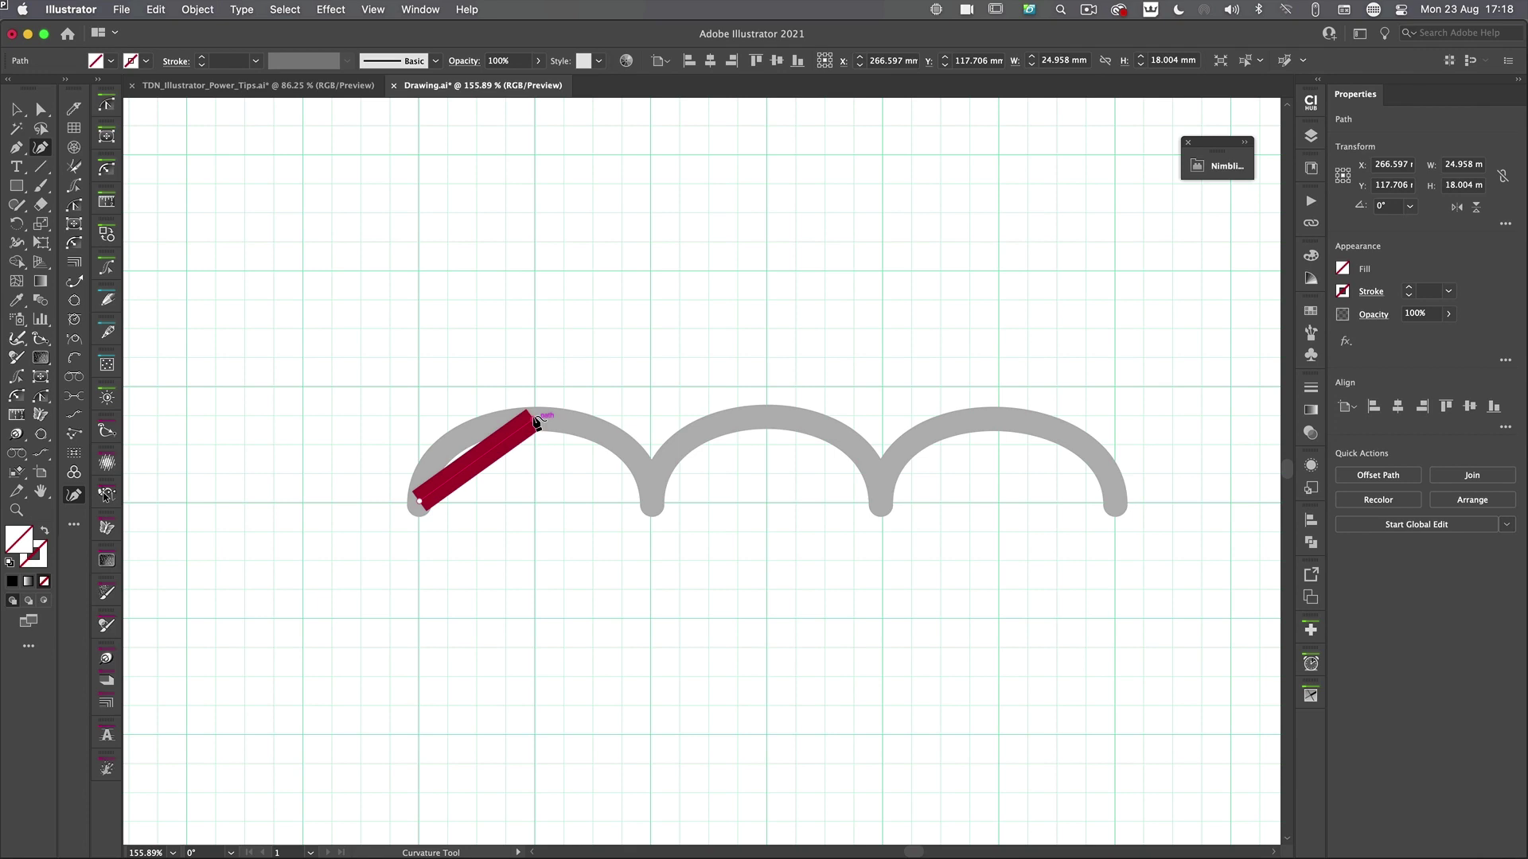
pyautogui.click(654, 507)
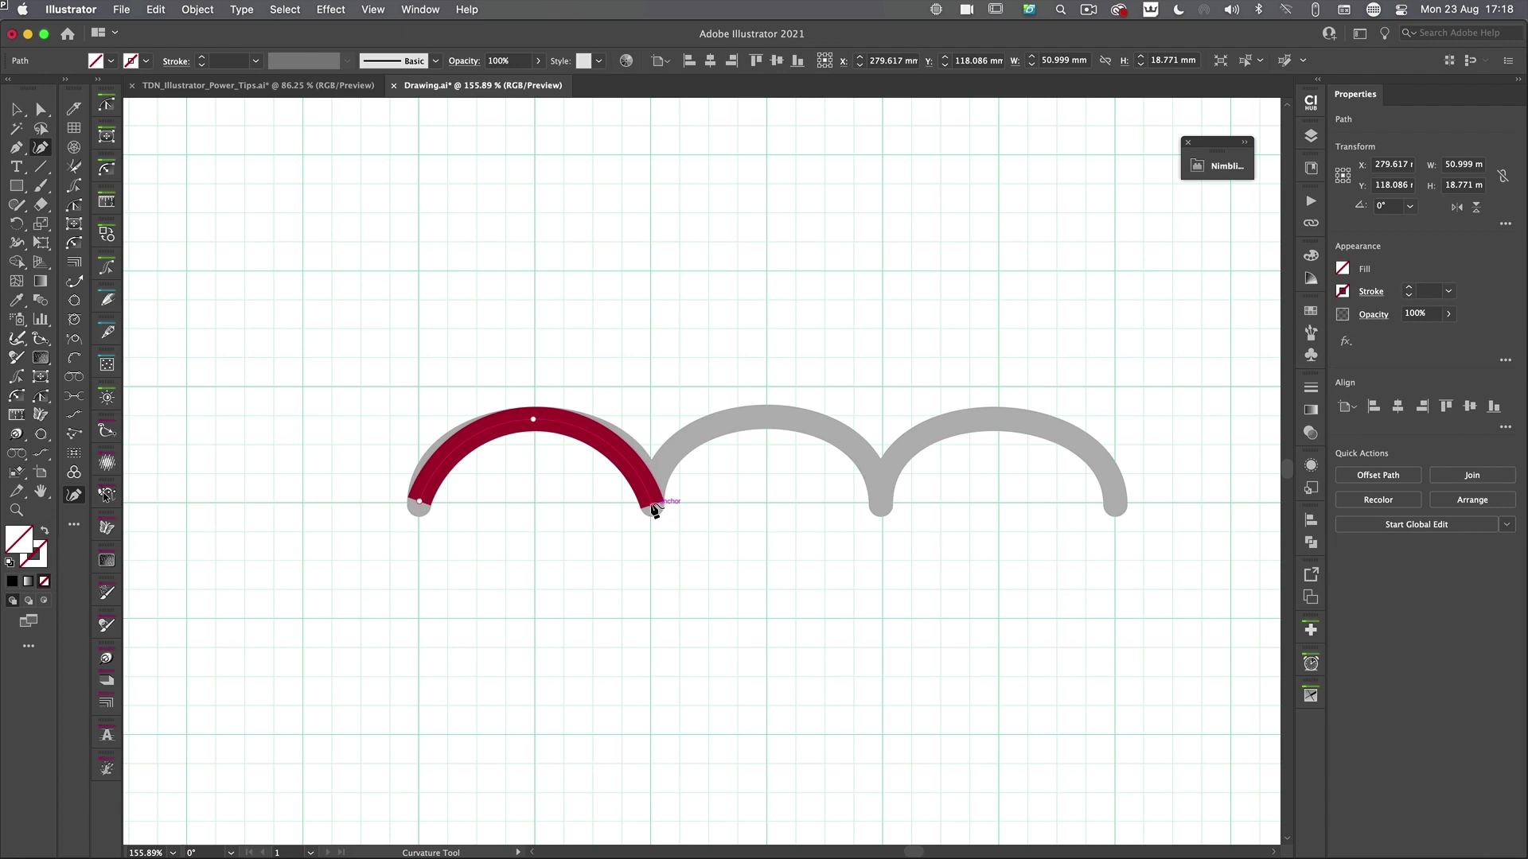
pyautogui.click(765, 416)
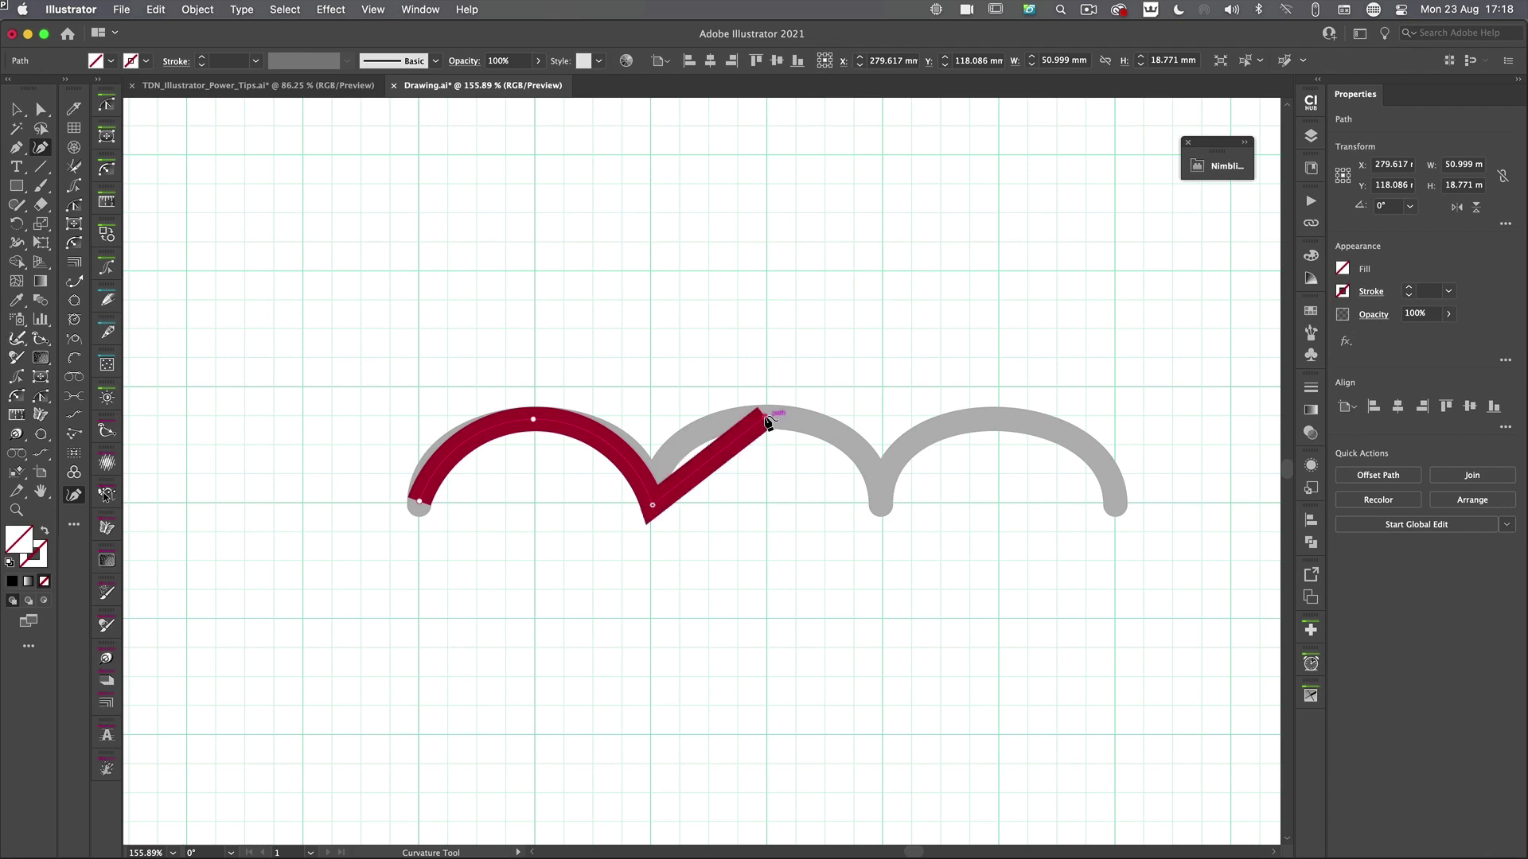
pyautogui.click(883, 507)
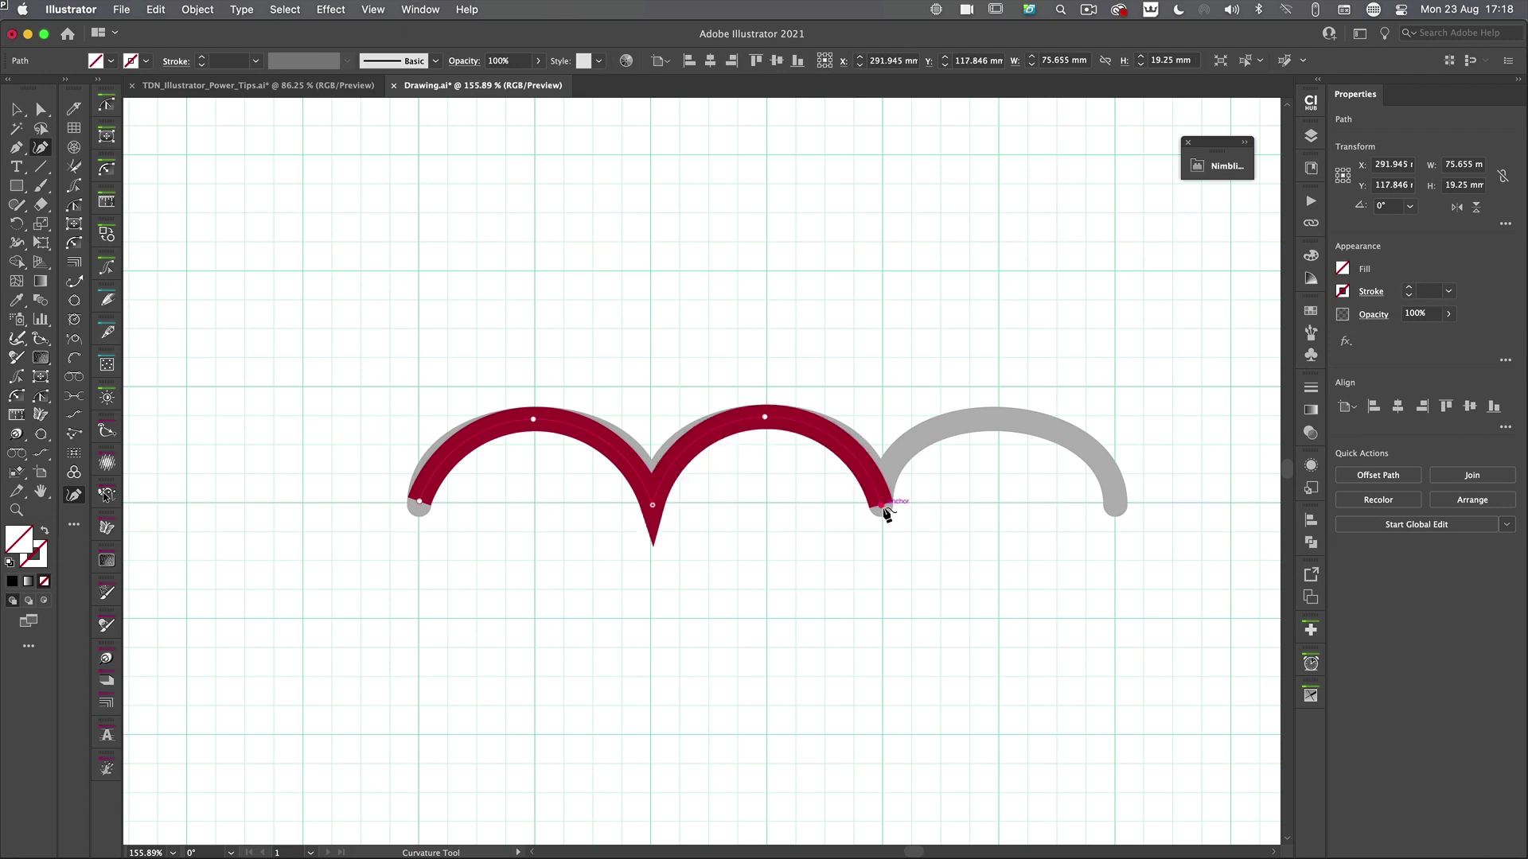
pyautogui.click(999, 419)
pyautogui.click(1117, 507)
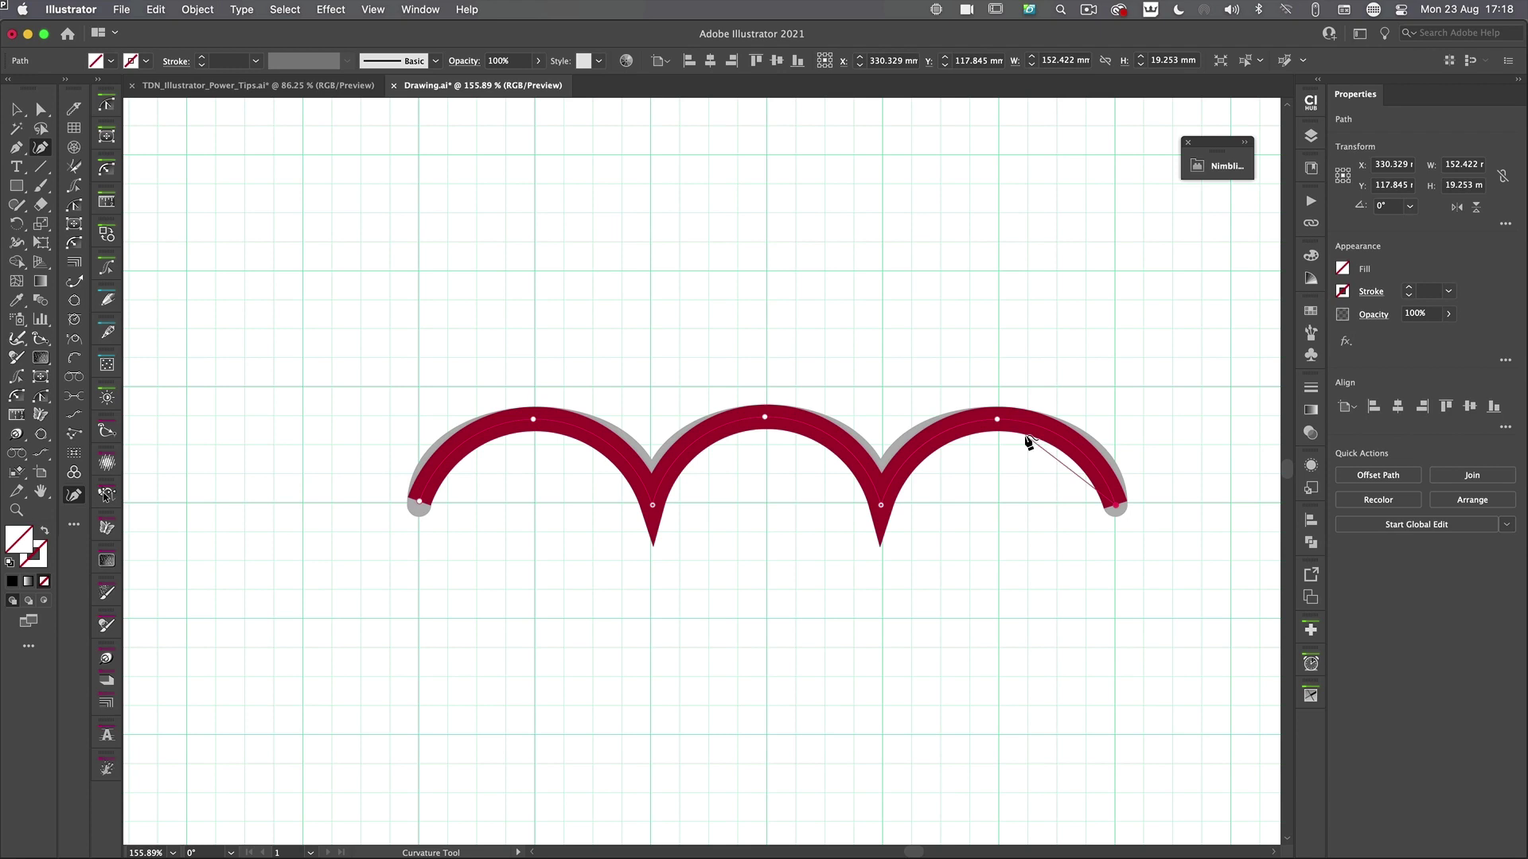
pyautogui.moveTo(997, 419)
pyautogui.mouseDown()
pyautogui.moveTo(980, 363)
pyautogui.moveTo(993, 427)
pyautogui.mouseUp()
pyautogui.moveTo(1114, 508)
pyautogui.mouseDown()
pyautogui.moveTo(1128, 470)
pyautogui.moveTo(1119, 506)
pyautogui.mouseUp()
# Step: Delete the traced path and draw a closed four-point red circle, about 101 mm across
pyautogui.press('Delete')
pyautogui.press('Delete')
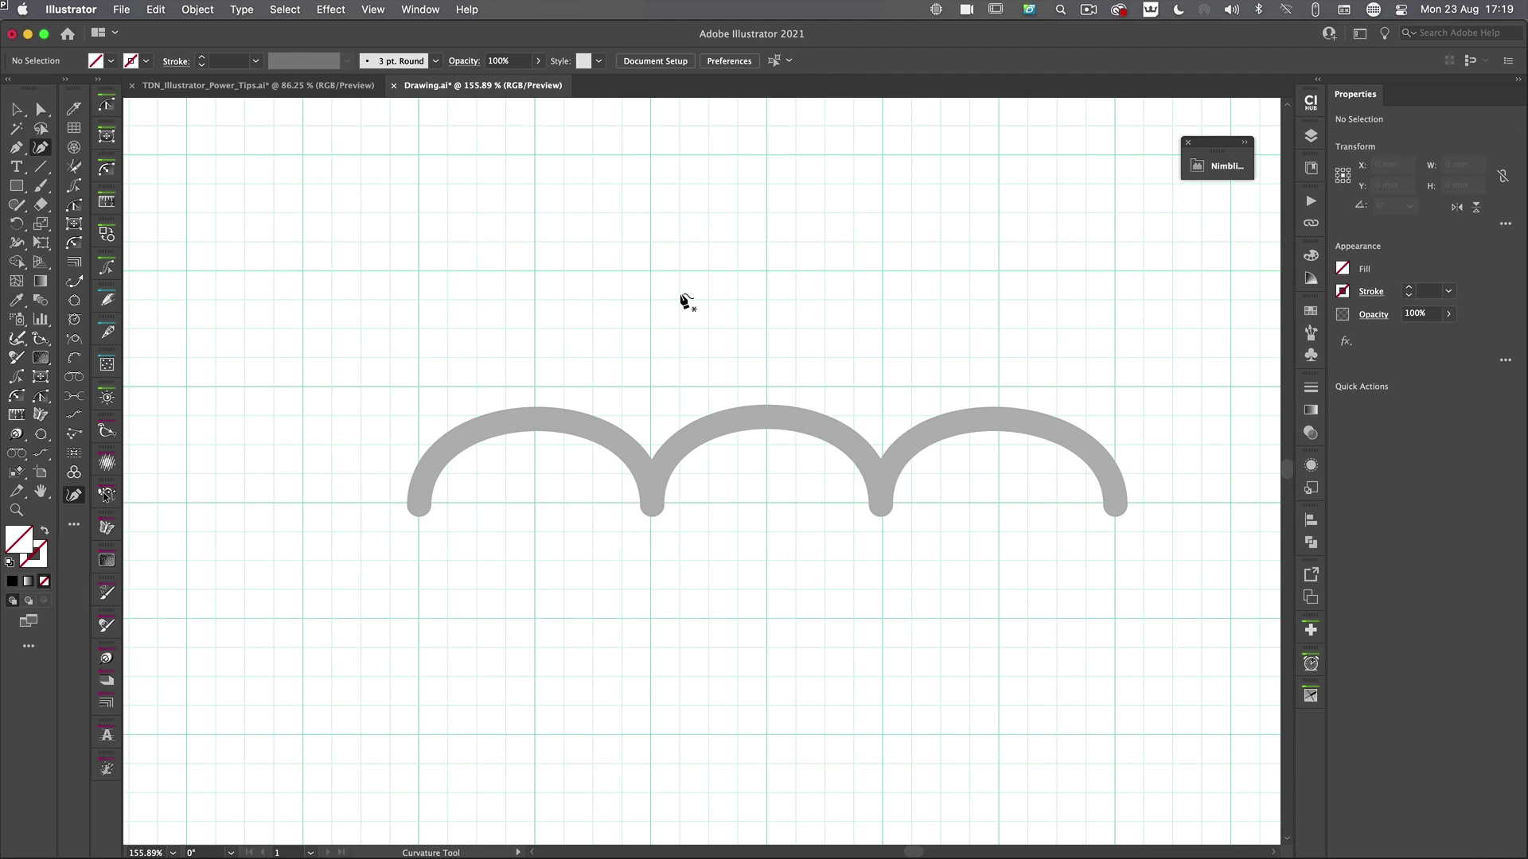
pyautogui.hscroll(-10, 686, 300)
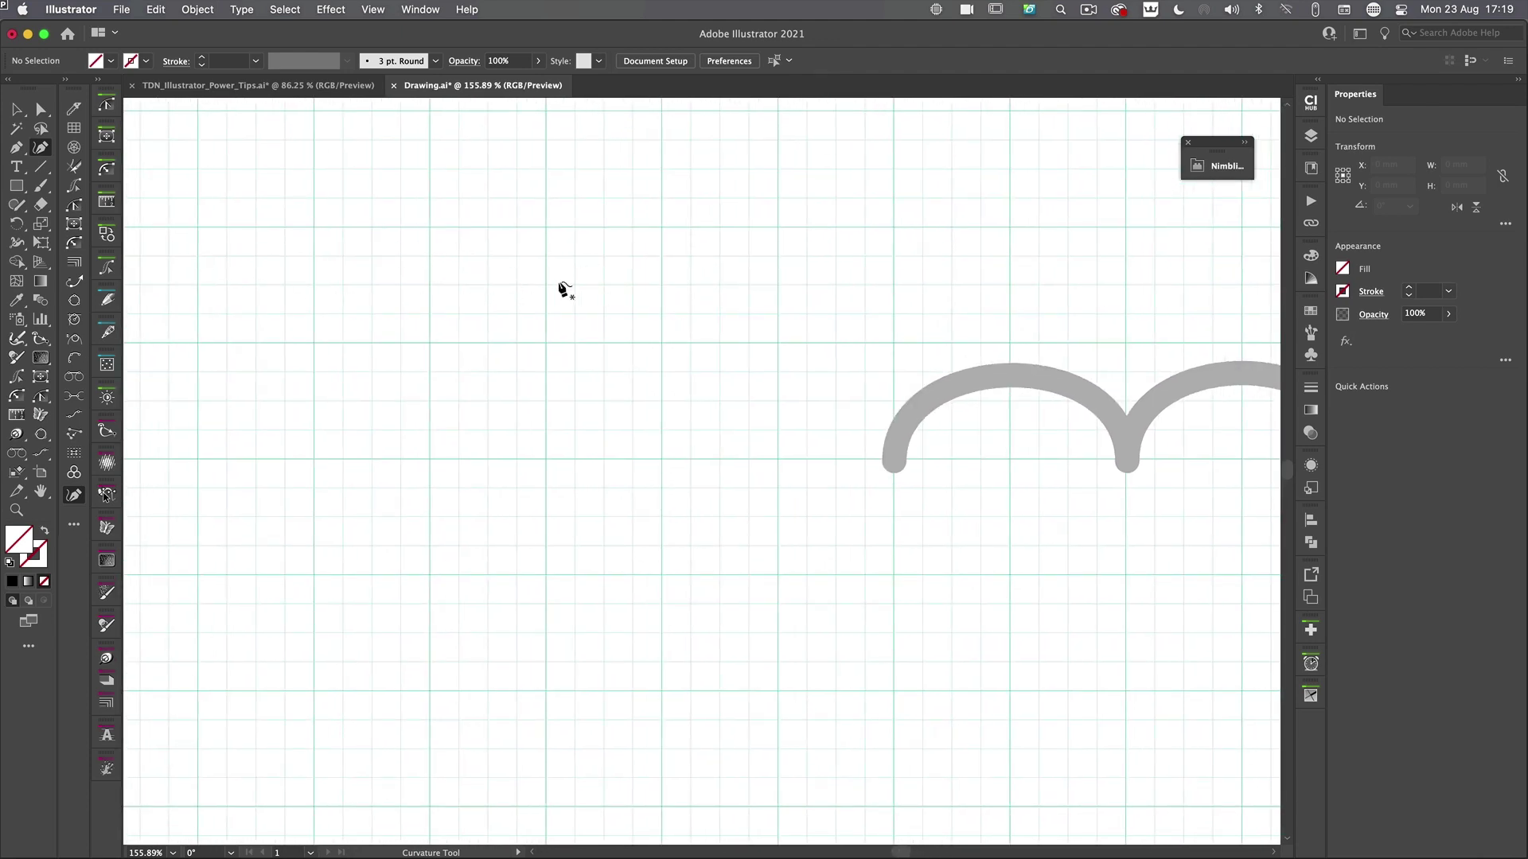
pyautogui.click(428, 226)
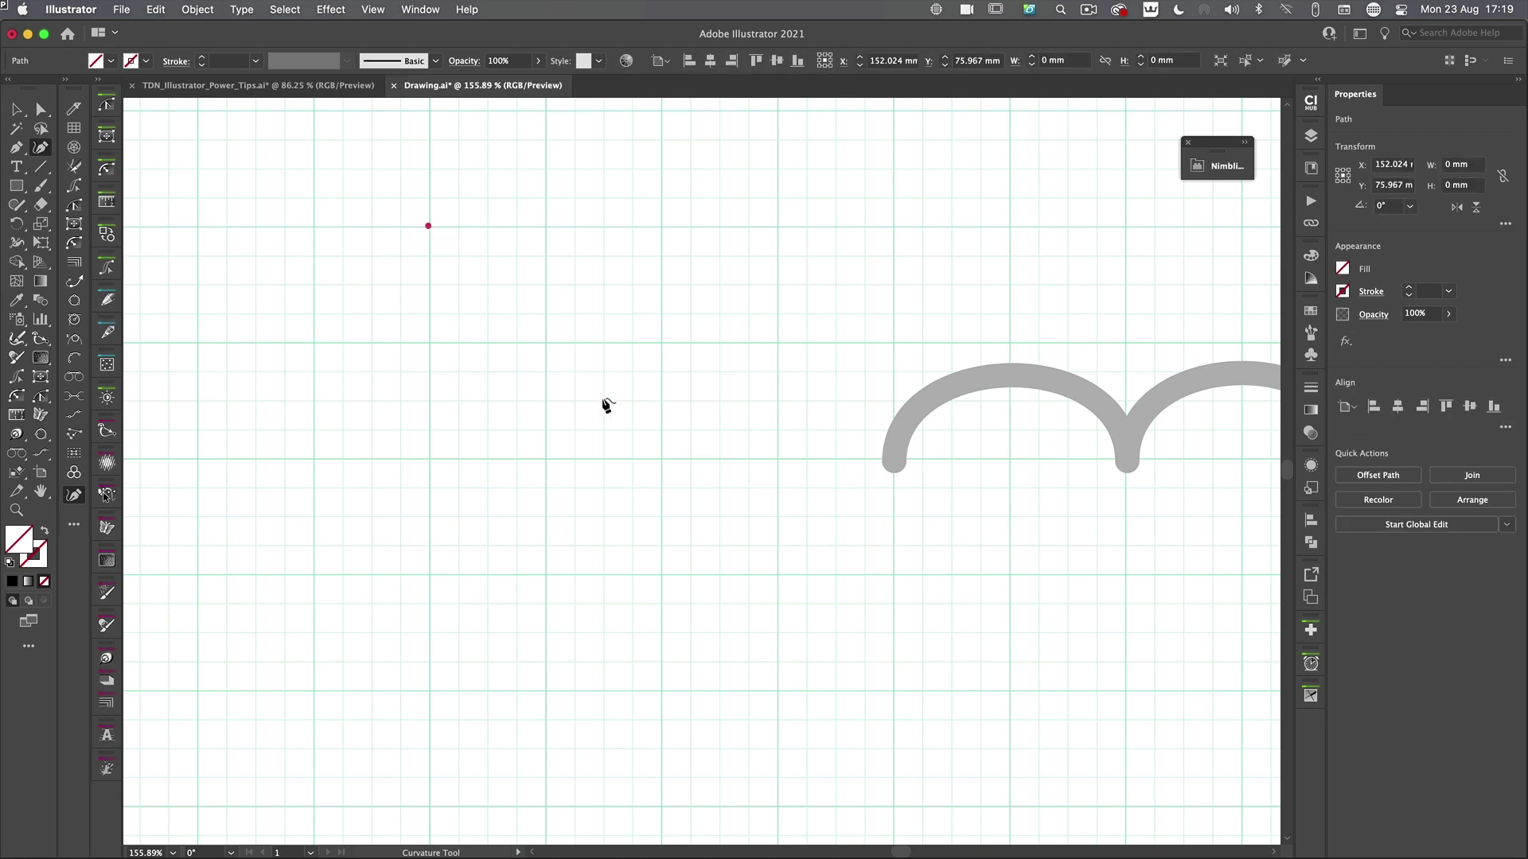
pyautogui.click(660, 459)
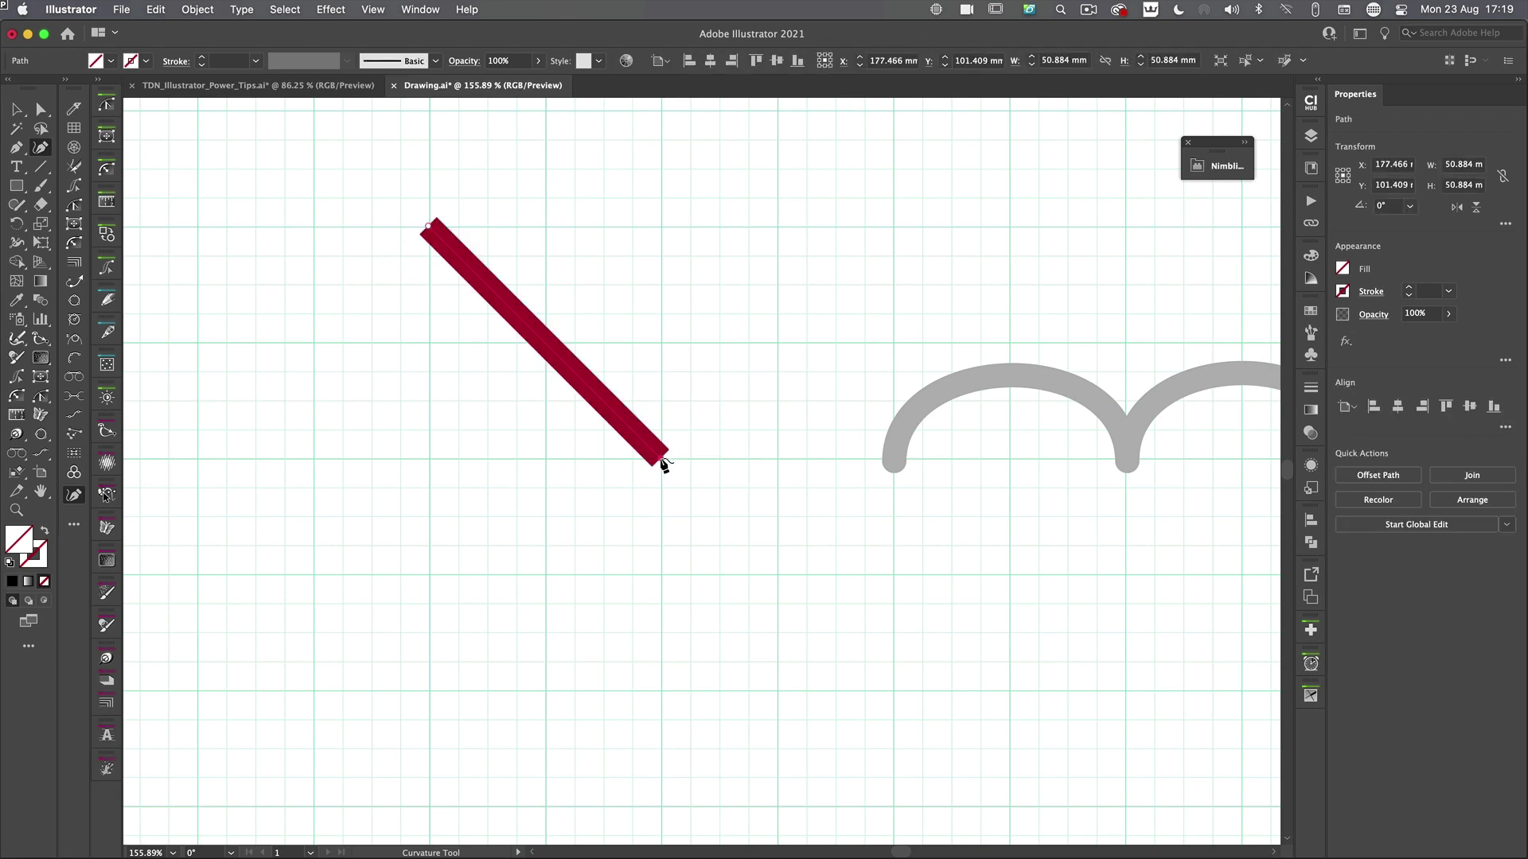
pyautogui.click(430, 690)
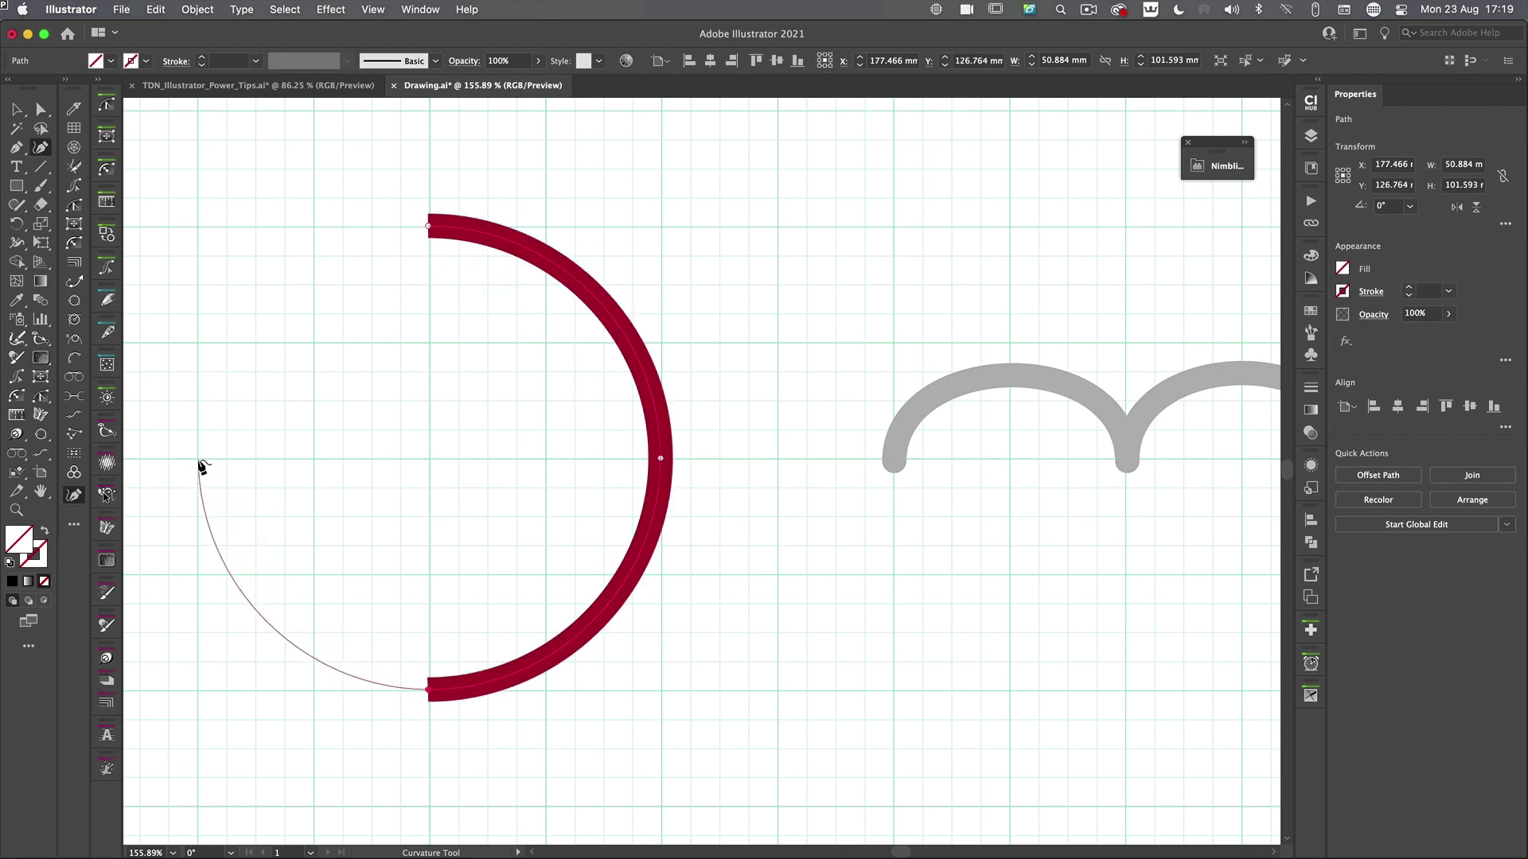
pyautogui.click(198, 459)
pyautogui.click(429, 227)
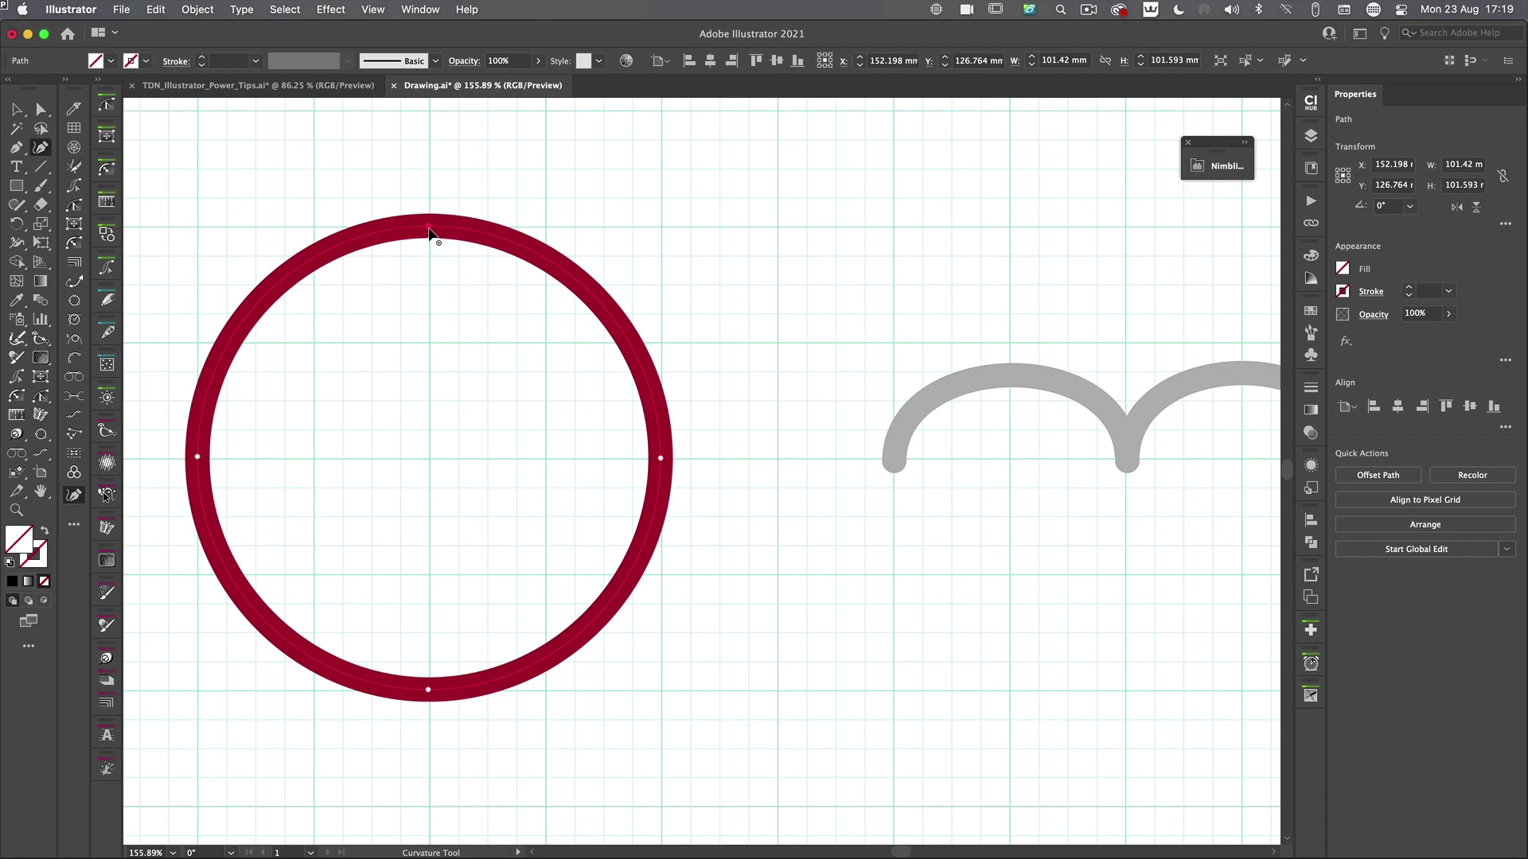
# Step: Select the circle's top, right and bottom anchors and slightly nudge its lower curve
pyautogui.click(429, 227)
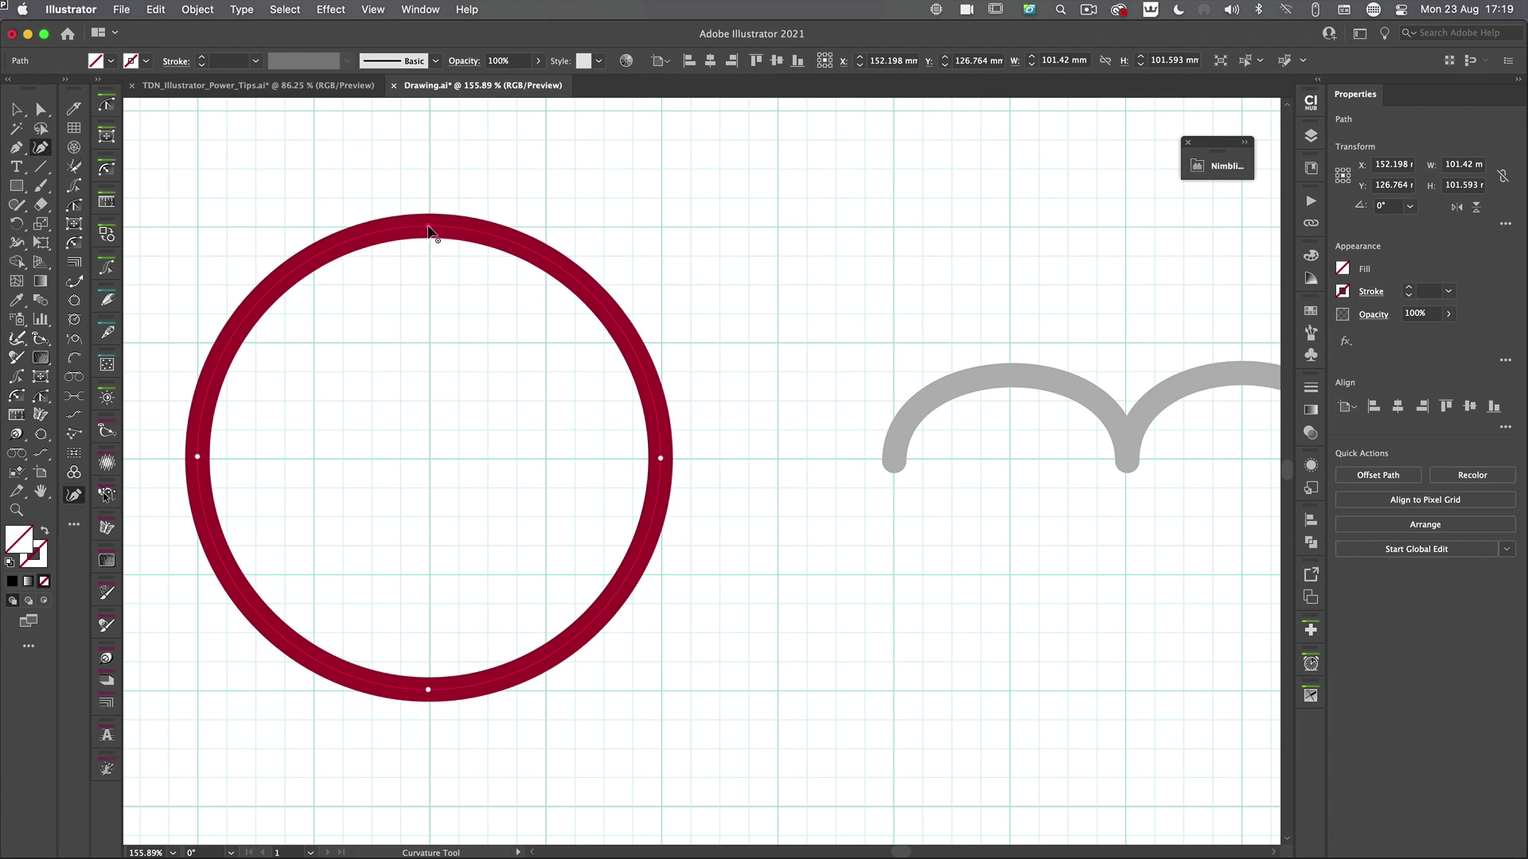
pyautogui.click(661, 459)
pyautogui.click(428, 689)
pyautogui.moveTo(430, 696); pyautogui.dragTo(430, 697)
# Step: Start a new path right of the circle, running up, over and into the circle
pyautogui.click(751, 544)
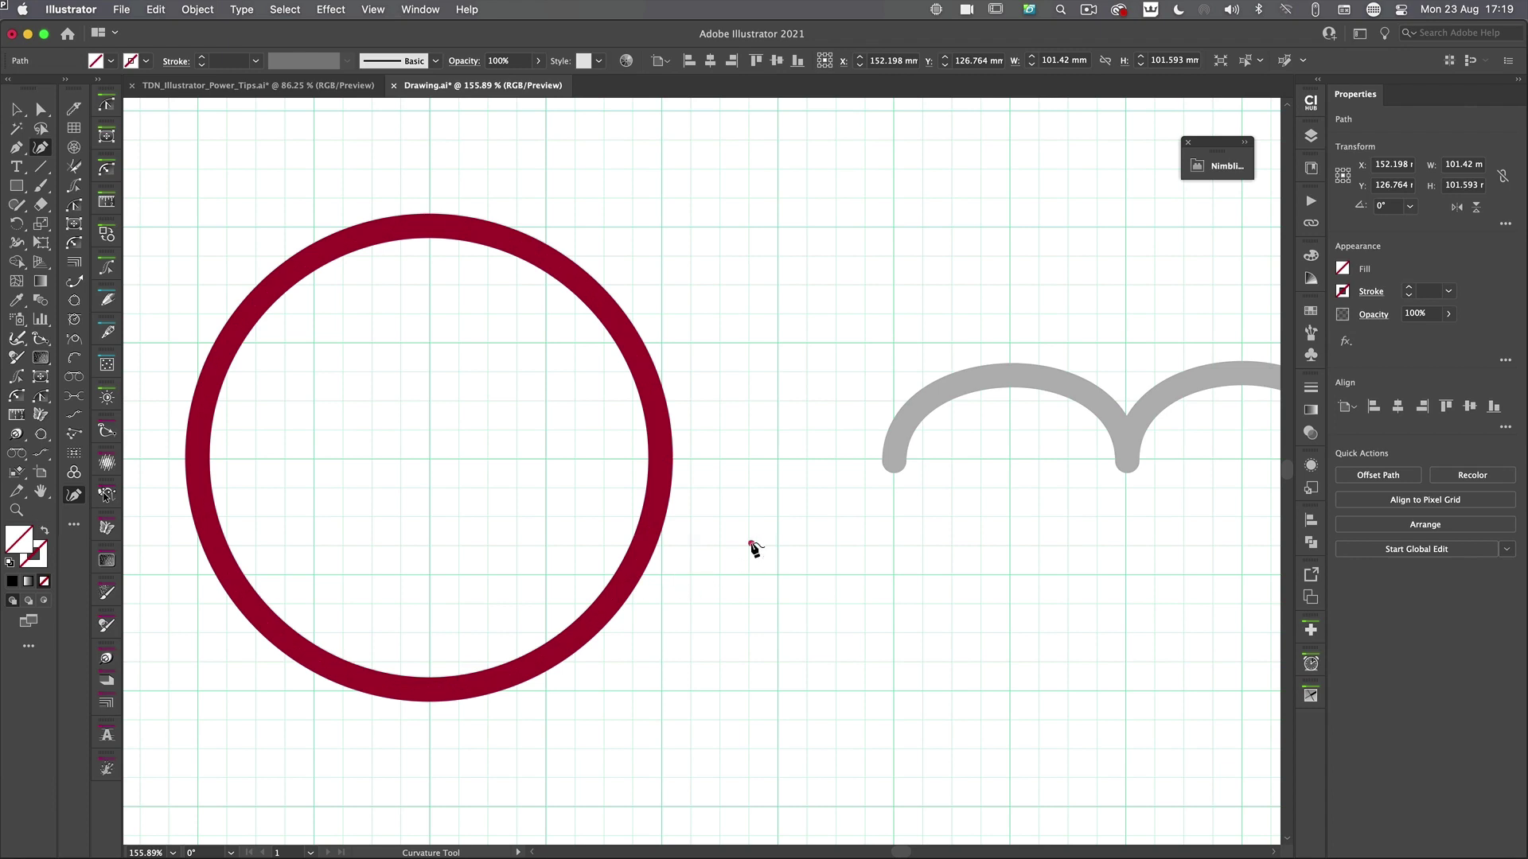
pyautogui.doubleClick(847, 387)
pyautogui.click(731, 317)
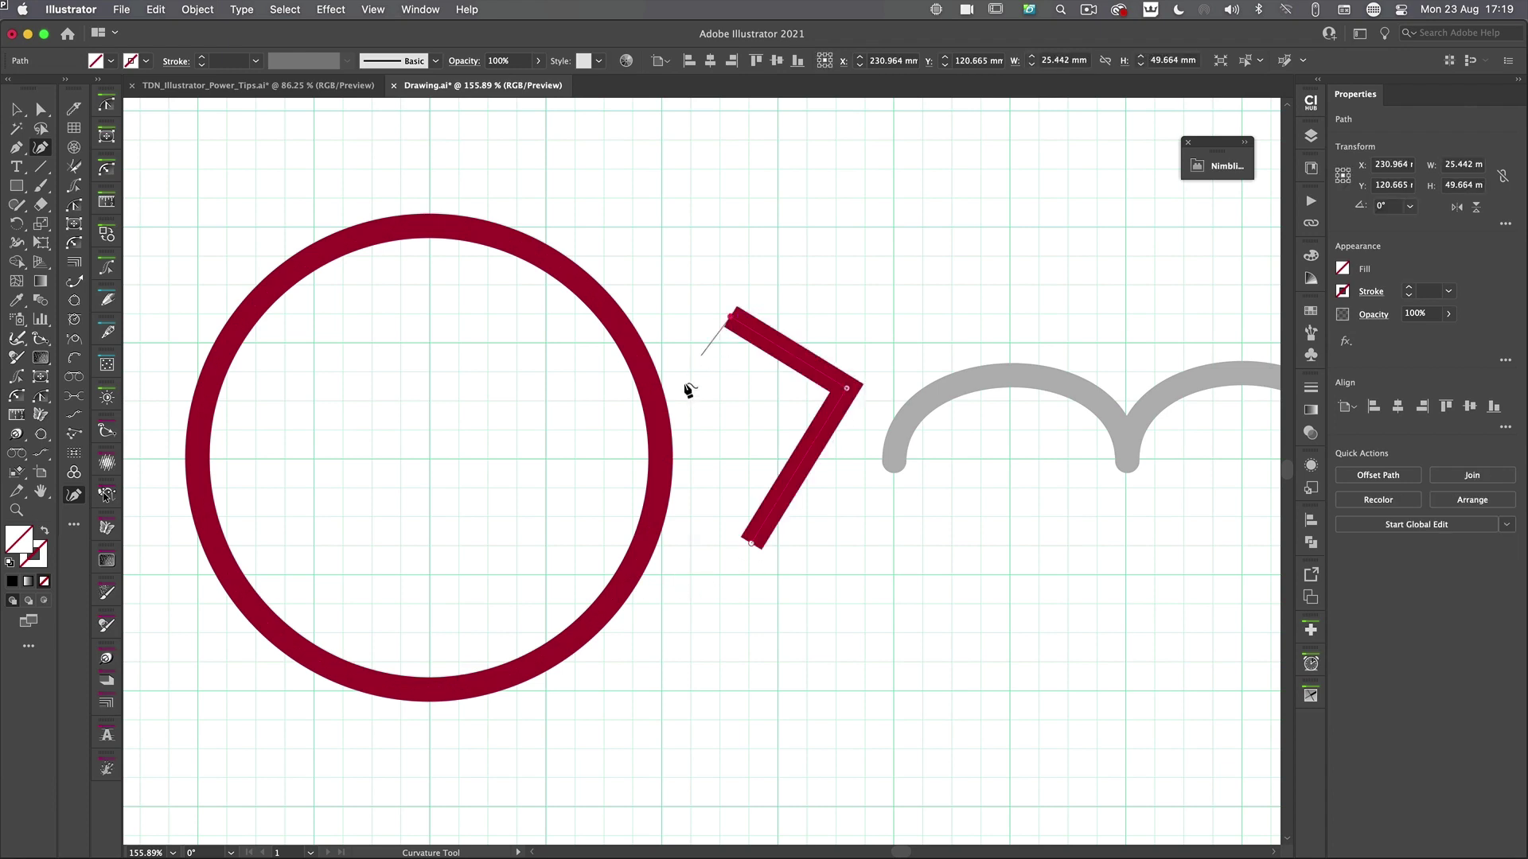
pyautogui.click(589, 453)
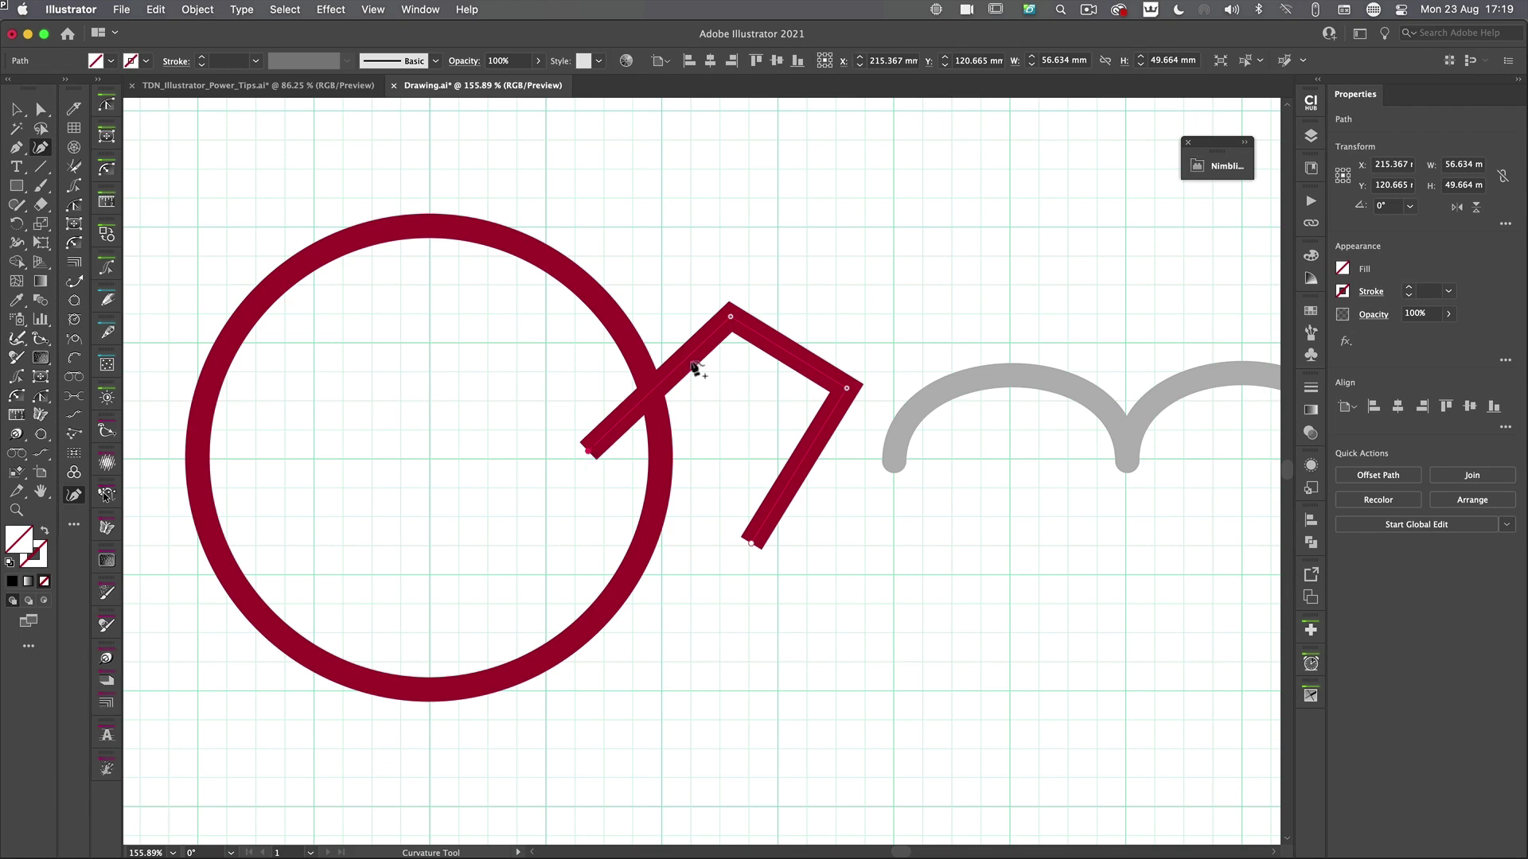
# Step: Smooth the new path's corners and close it into a round loop about 58 × 51 mm
pyautogui.doubleClick(731, 318)
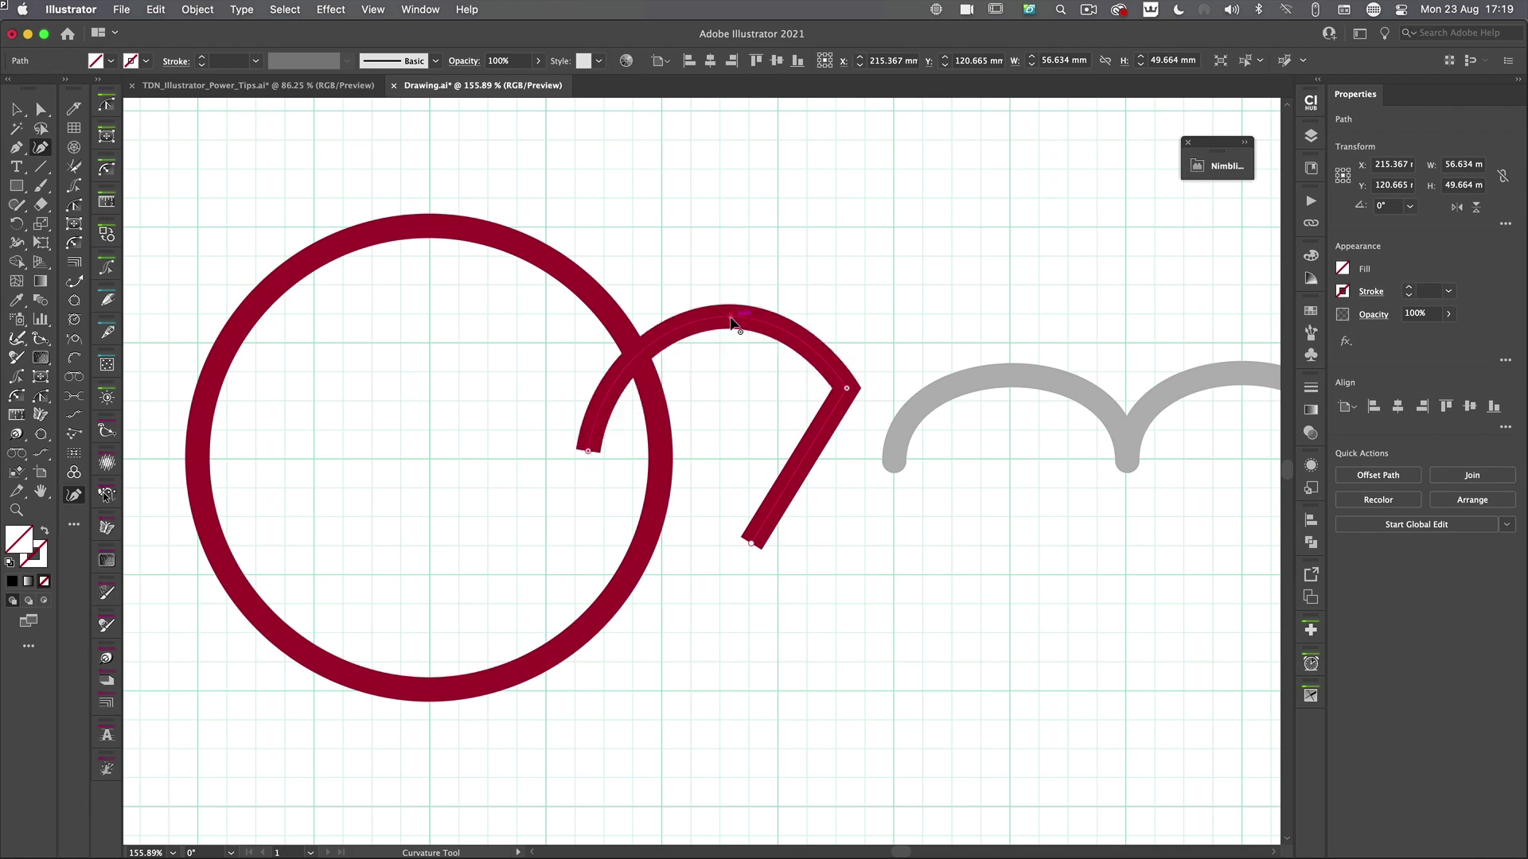
pyautogui.doubleClick(848, 389)
pyautogui.click(751, 545)
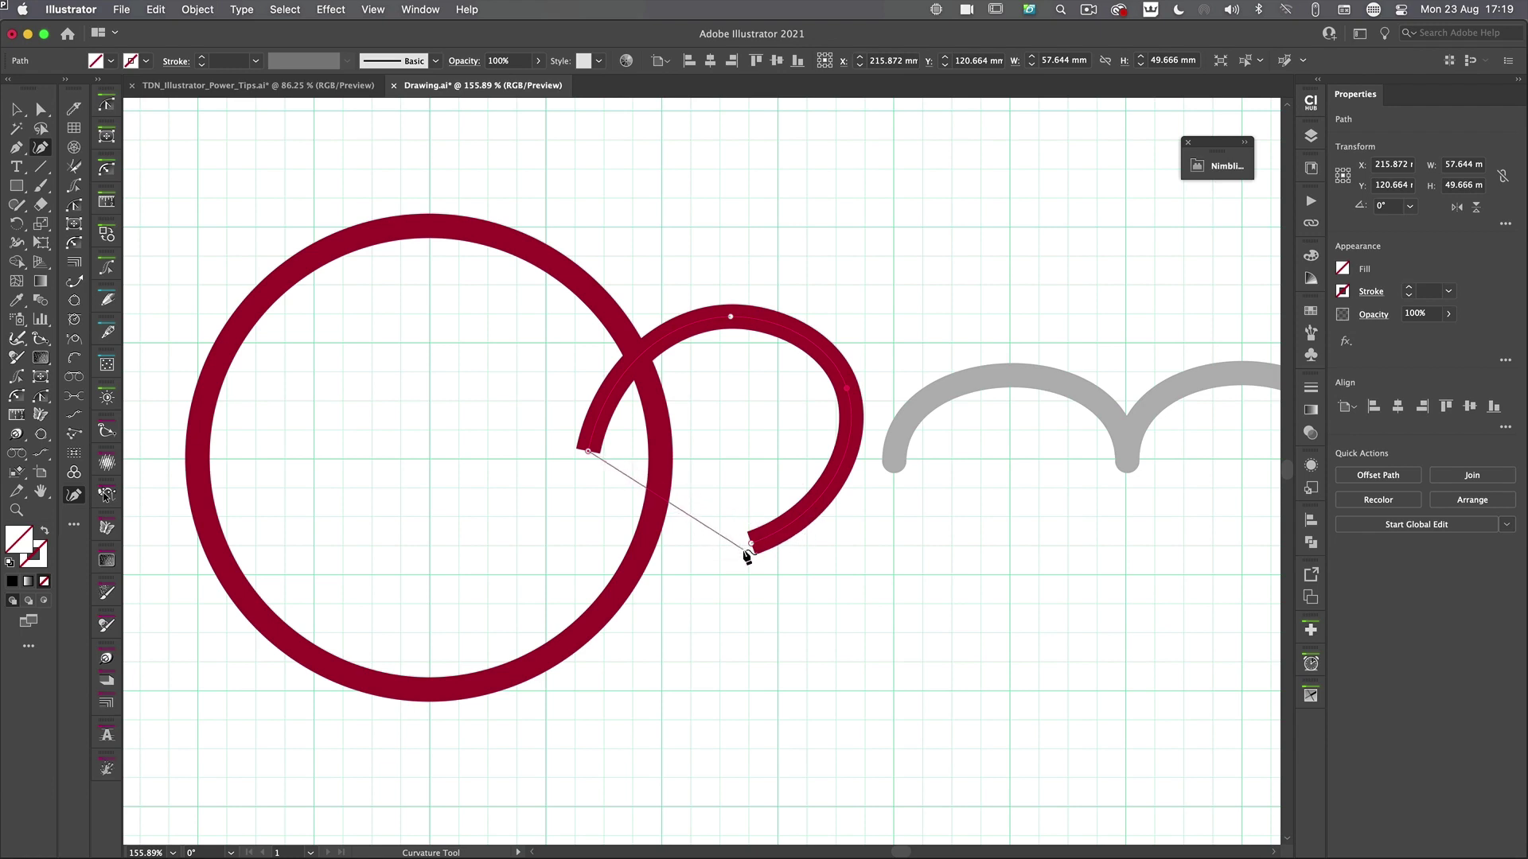
pyautogui.click(753, 547)
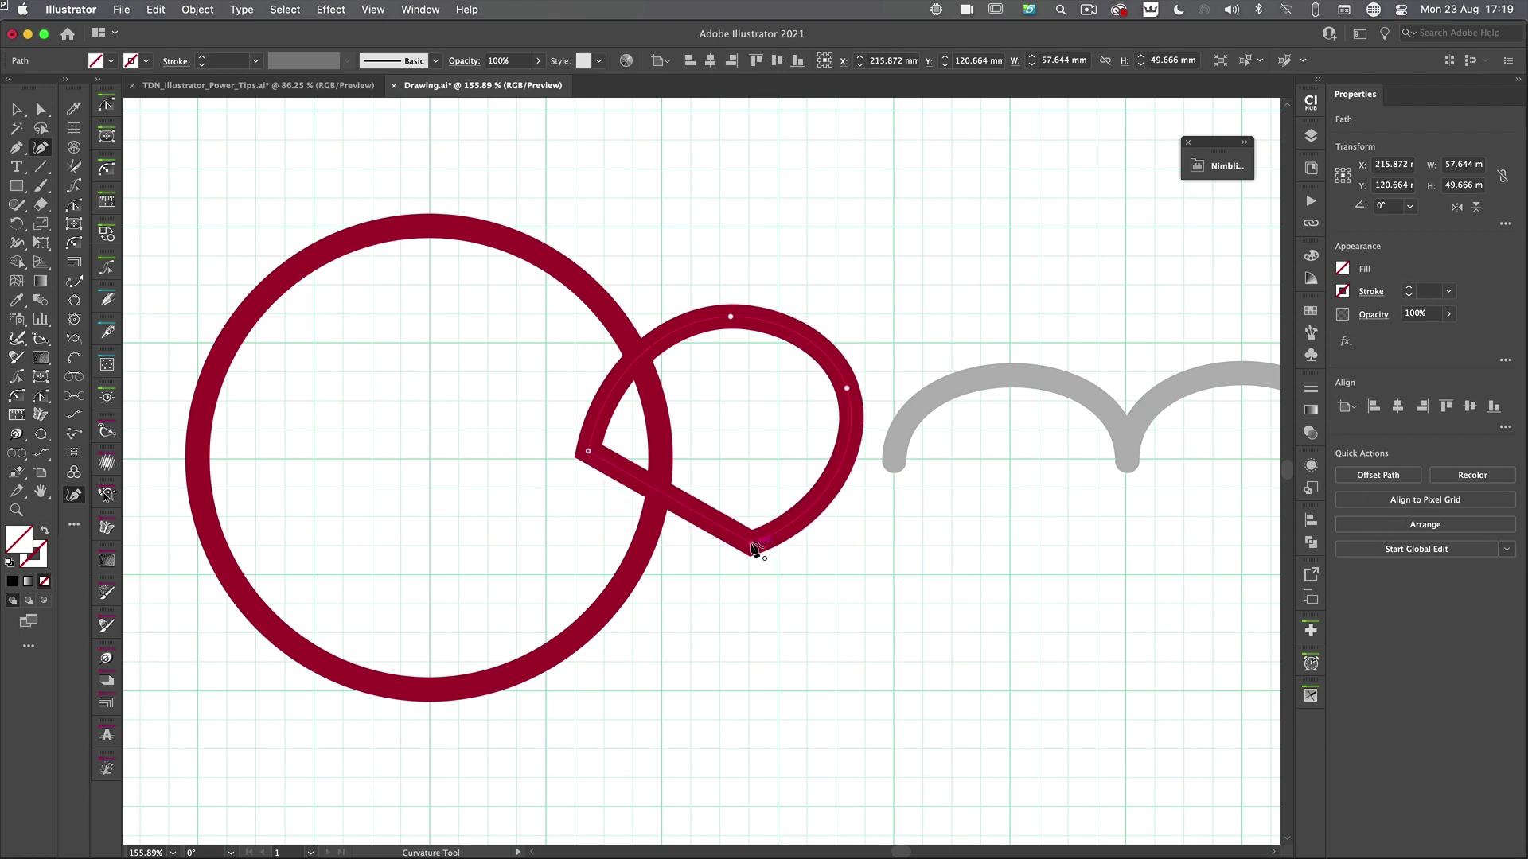
pyautogui.doubleClick(753, 546)
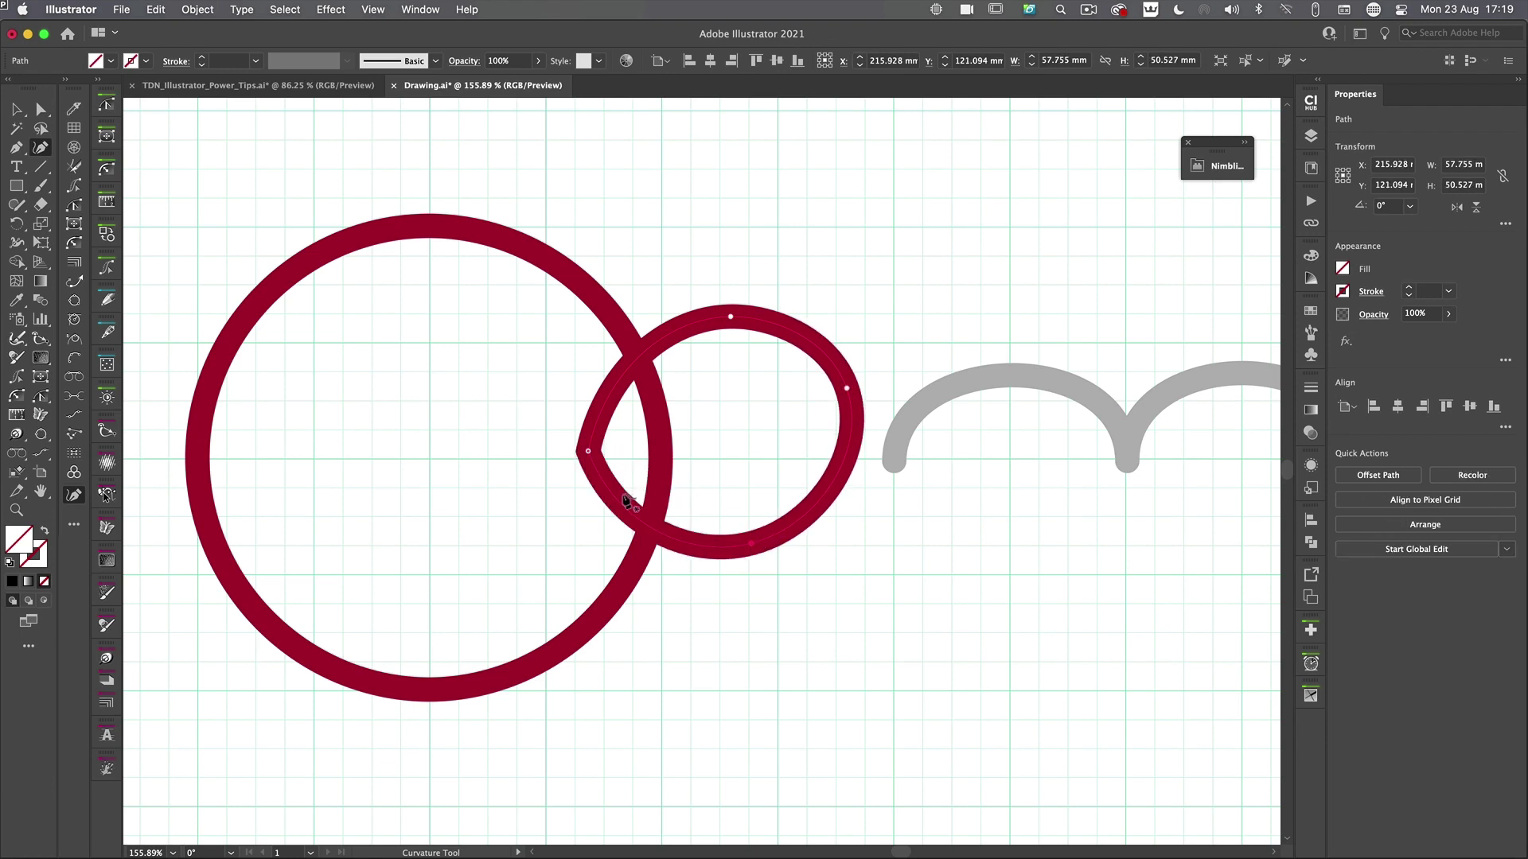
pyautogui.doubleClick(587, 453)
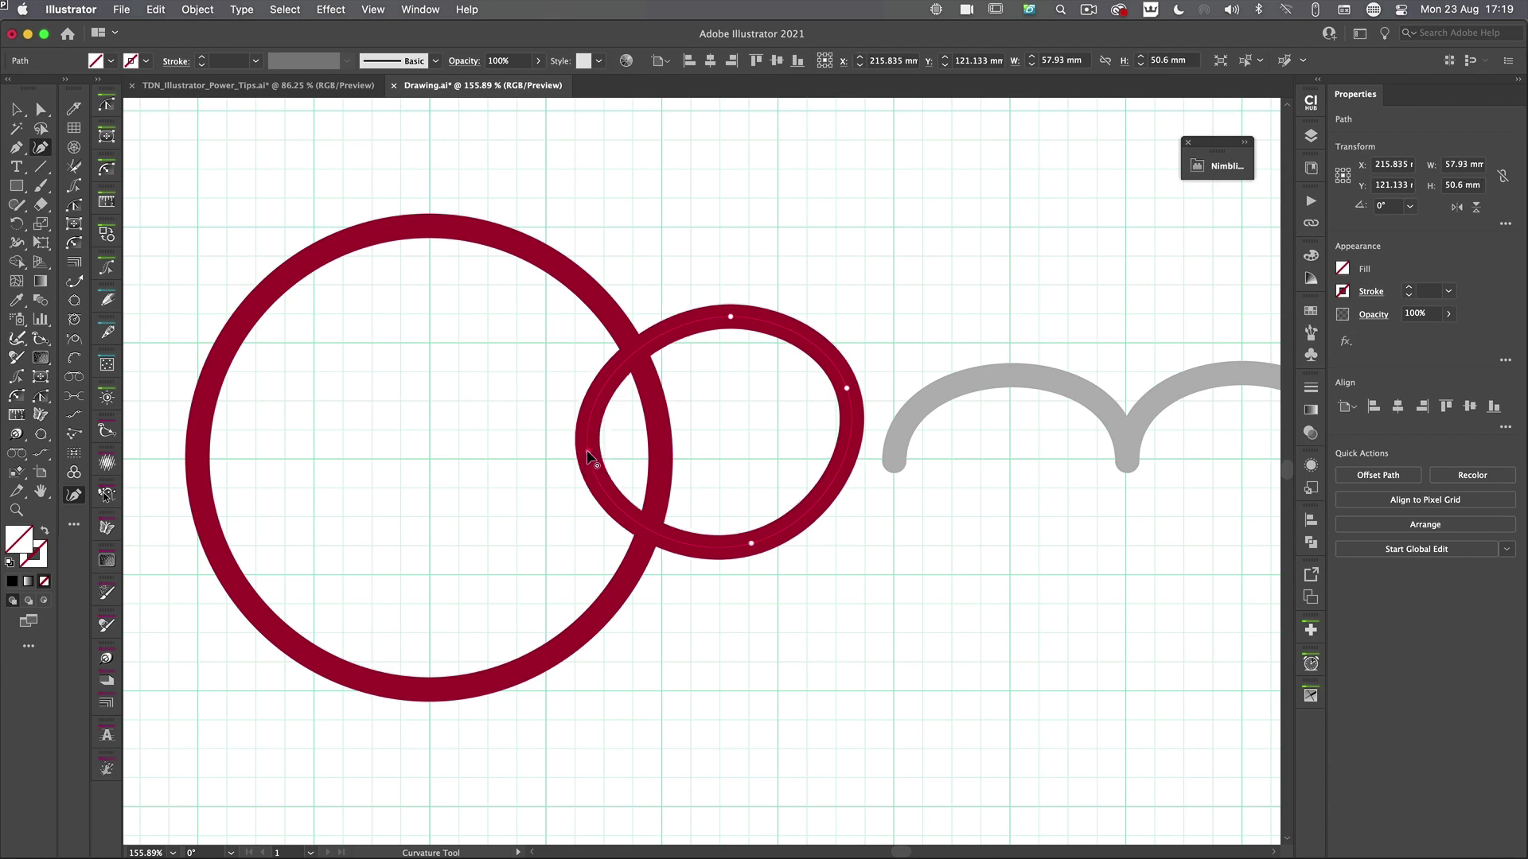
# Step: Pull the small loop's top and upper-right edge outward into a tilted egg about 58.9 × 70.2 mm
pyautogui.press('super+apostrophe')
pyautogui.scroll(-2, 584, 459)
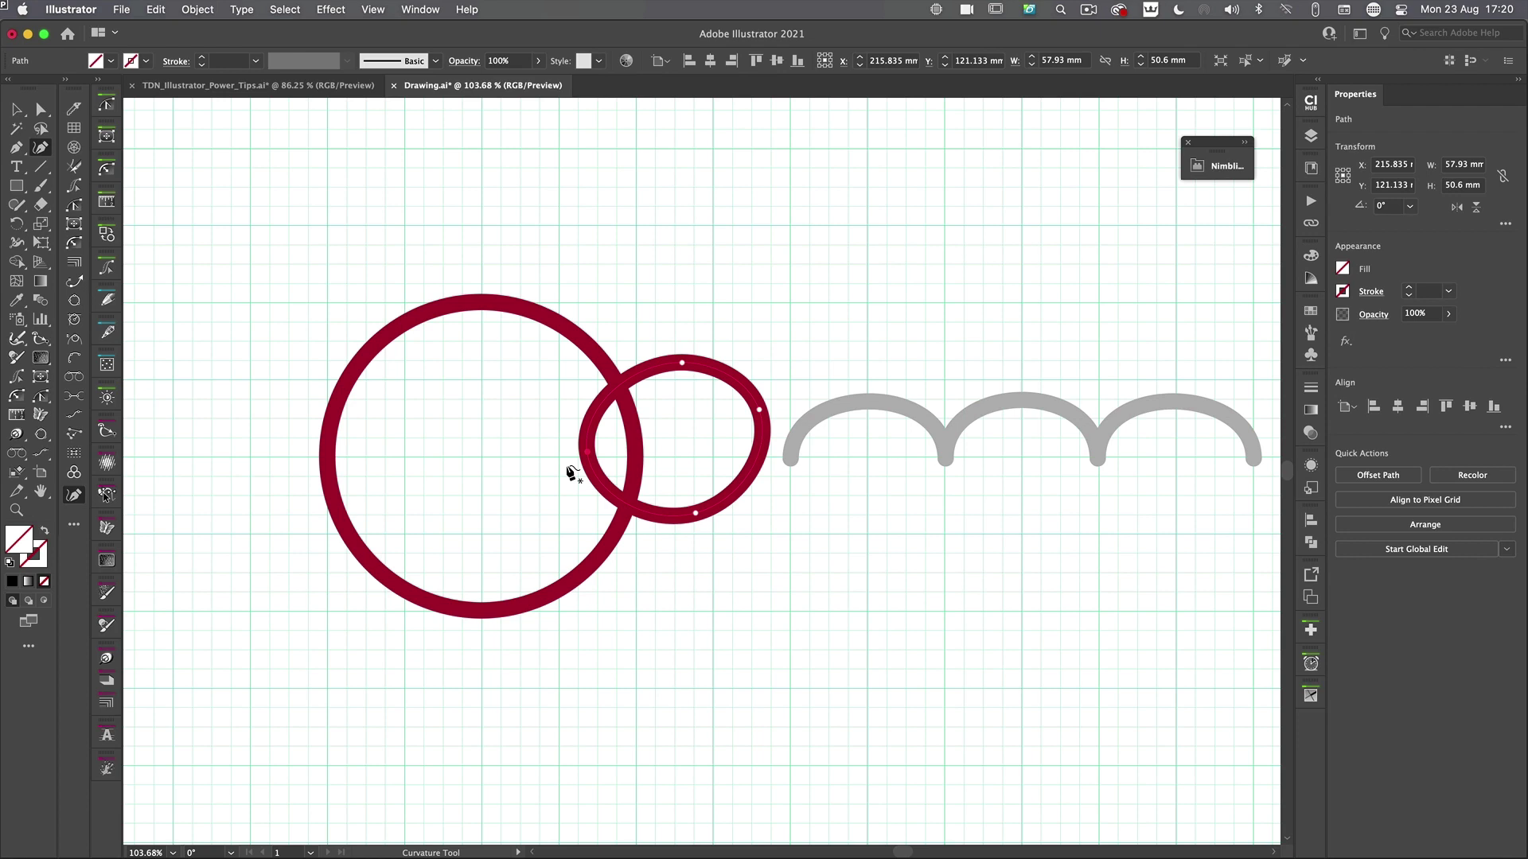
pyautogui.scroll(-2, 522, 487)
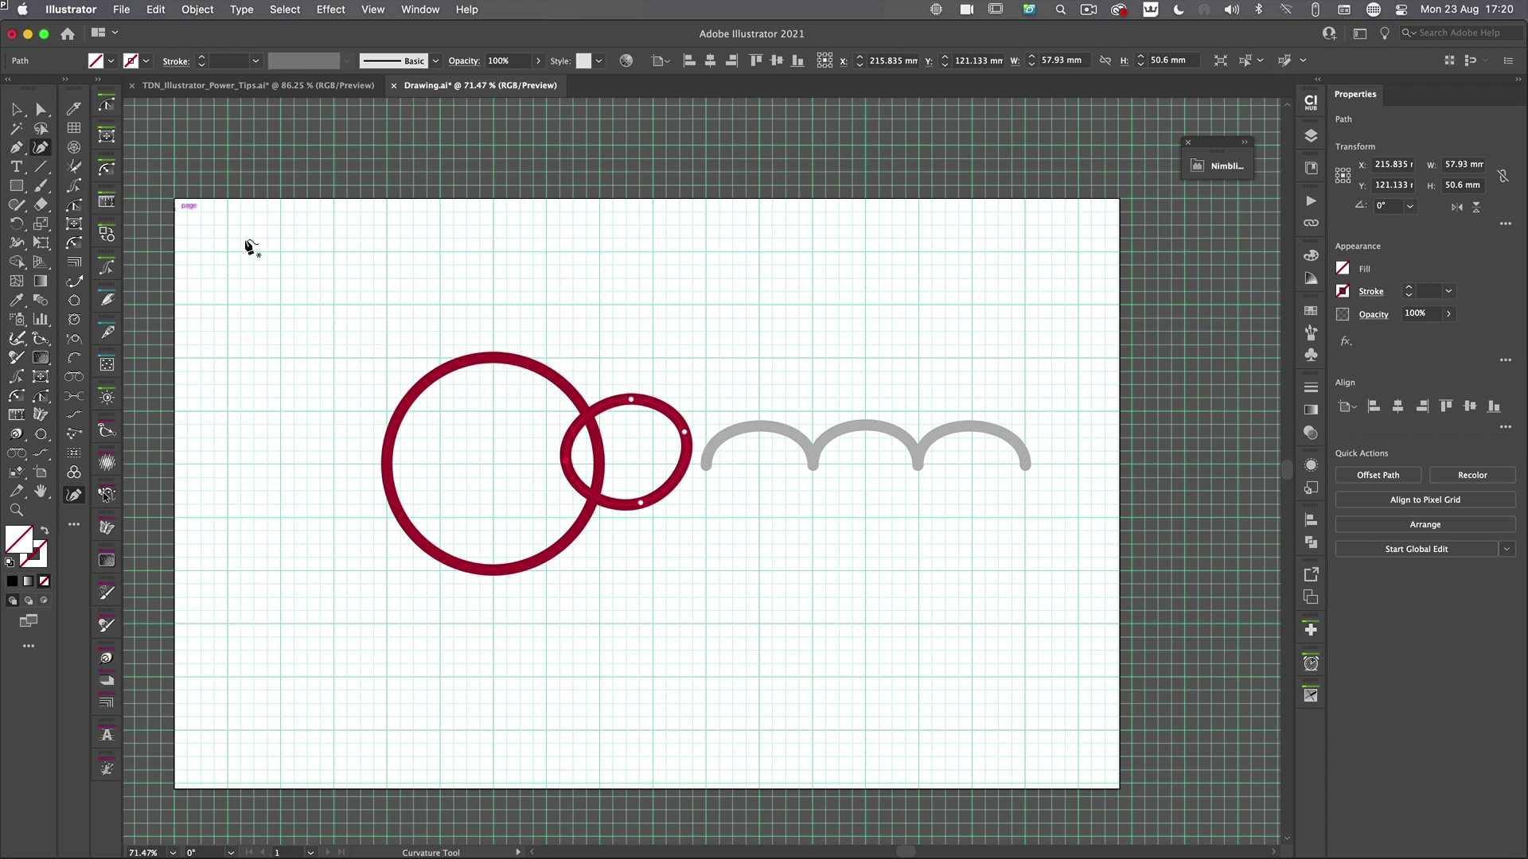
pyautogui.scroll(5, 581, 408)
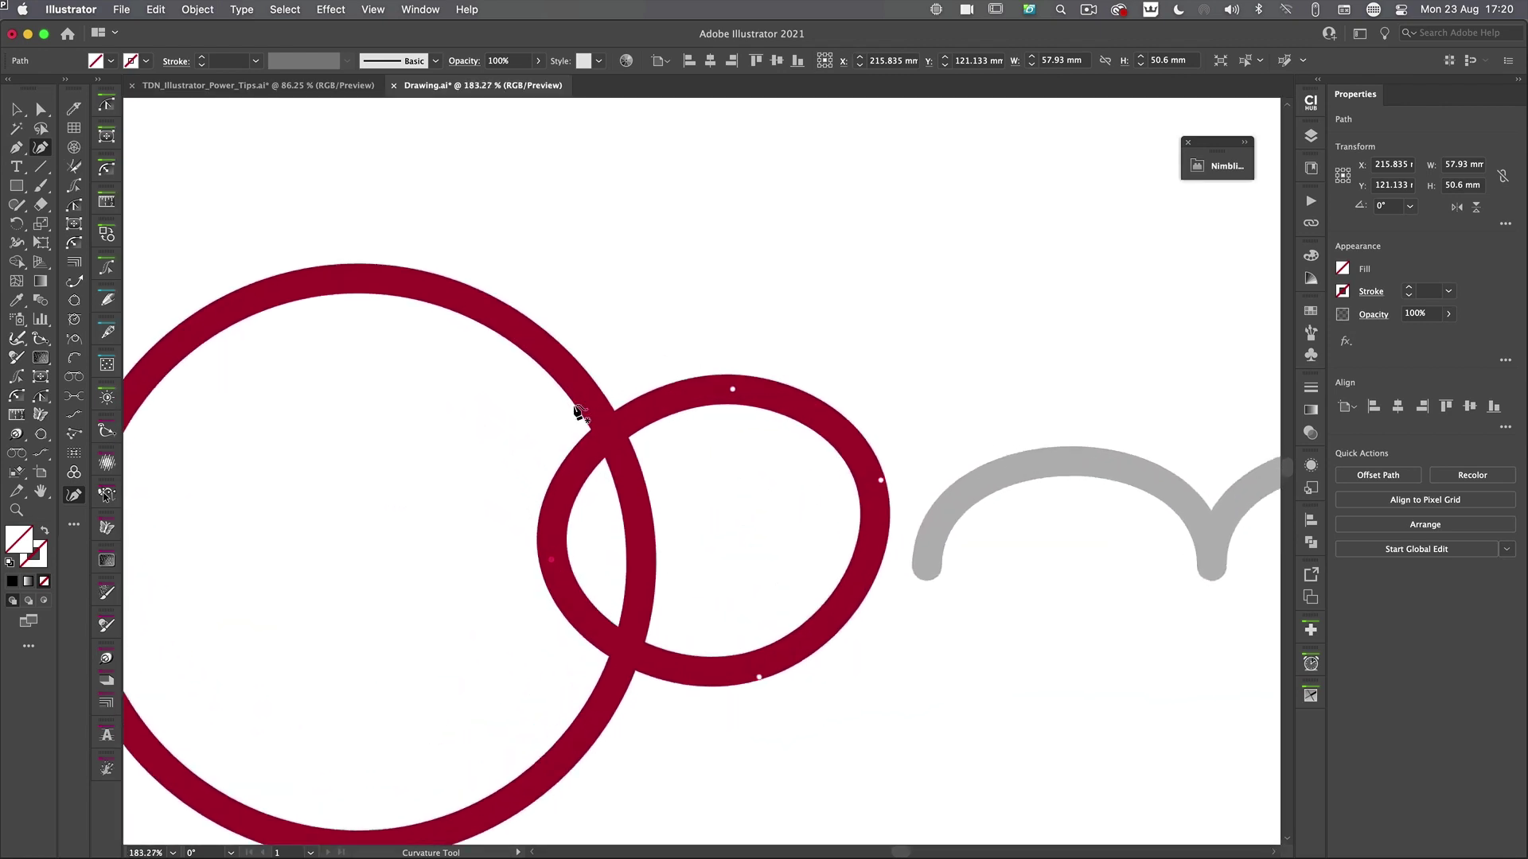
pyautogui.scroll(-2, 579, 411)
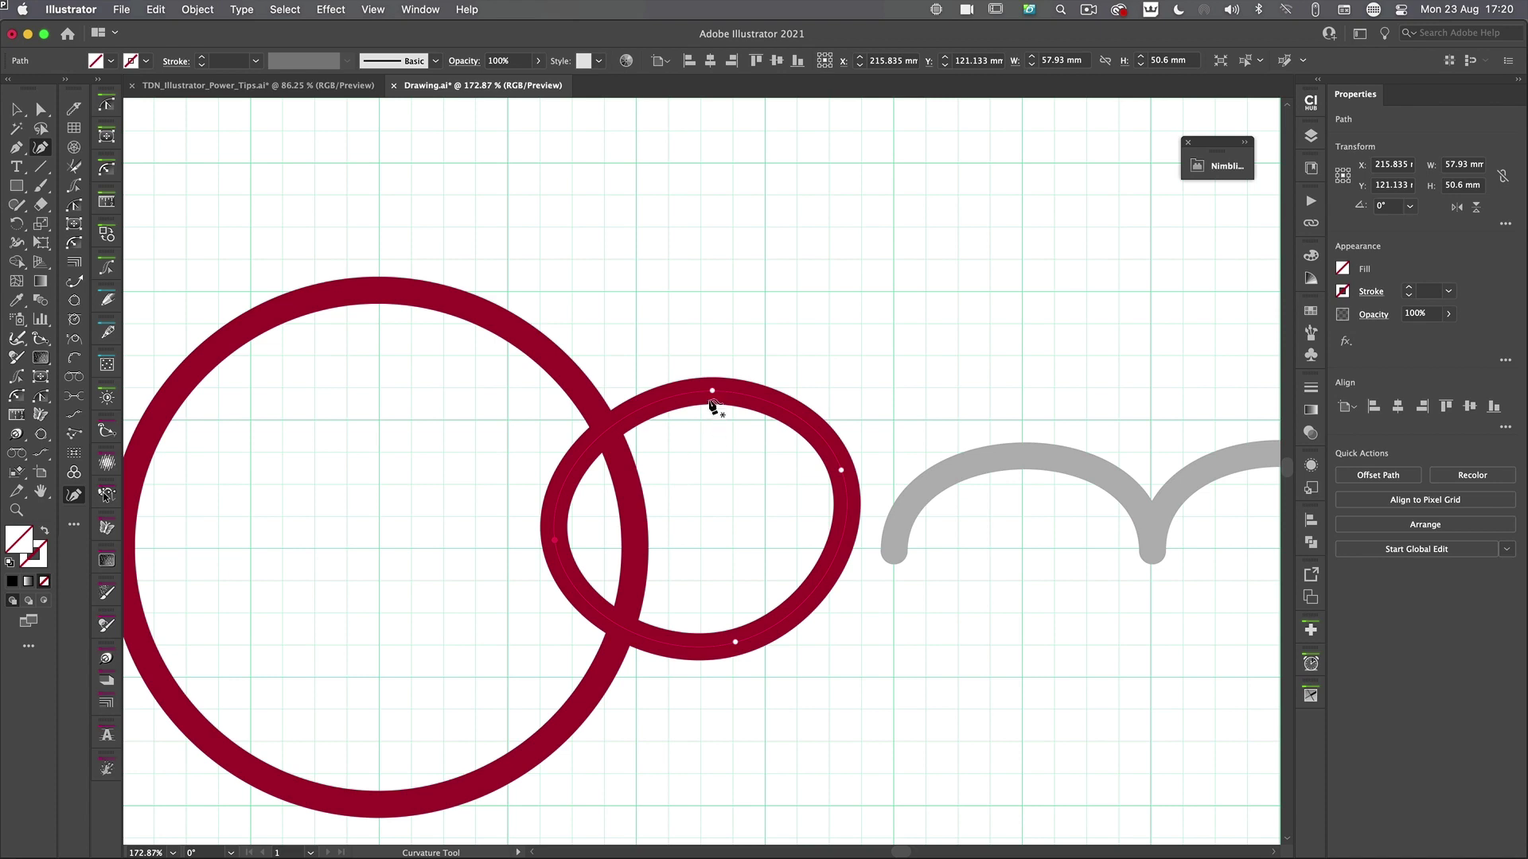
pyautogui.moveTo(712, 393); pyautogui.dragTo(654, 341)
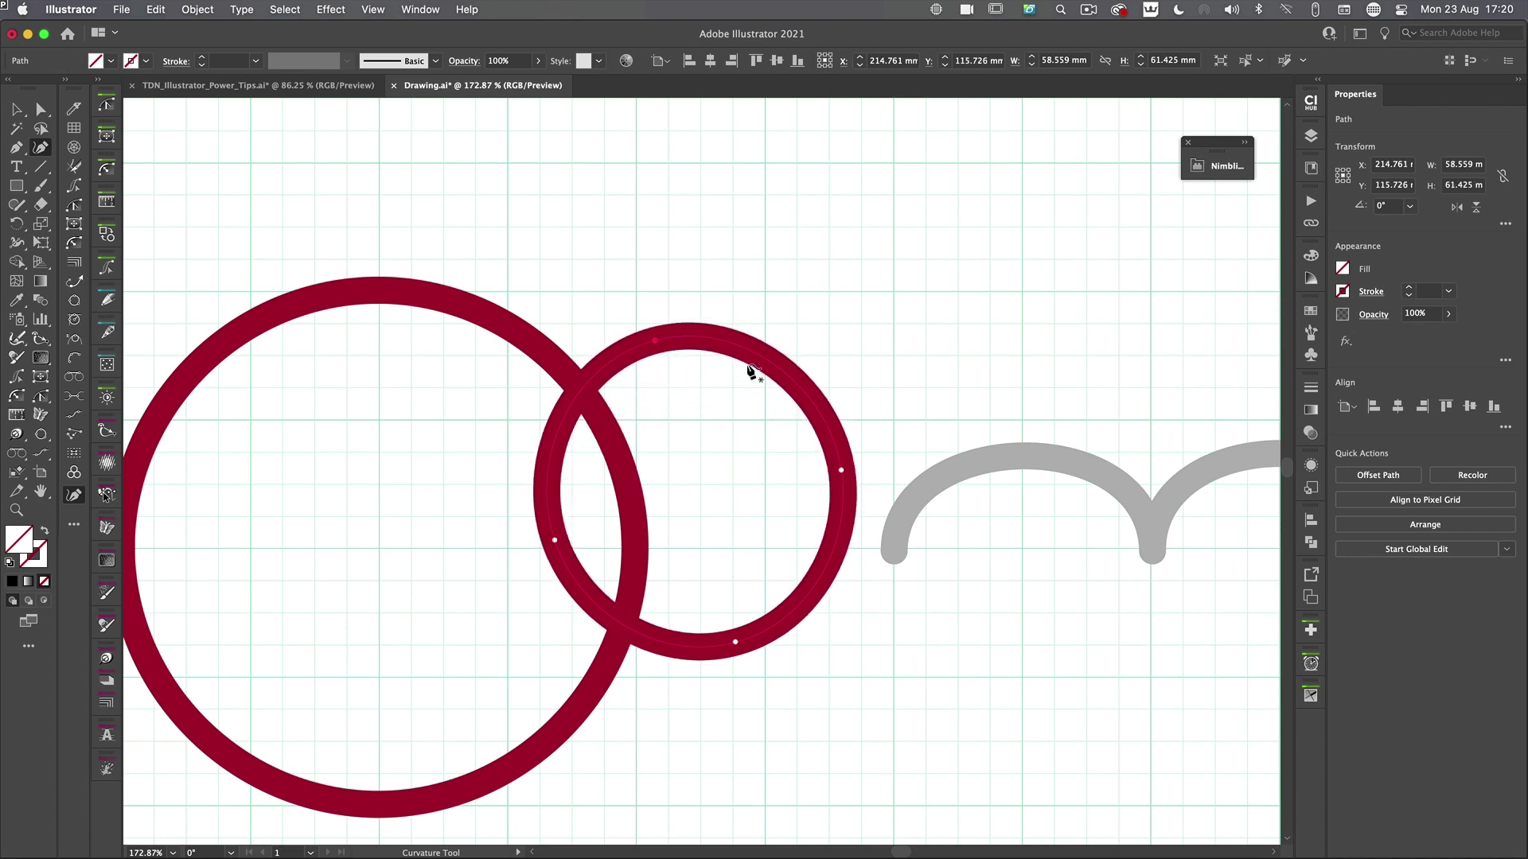
pyautogui.moveTo(770, 368); pyautogui.dragTo(815, 299)
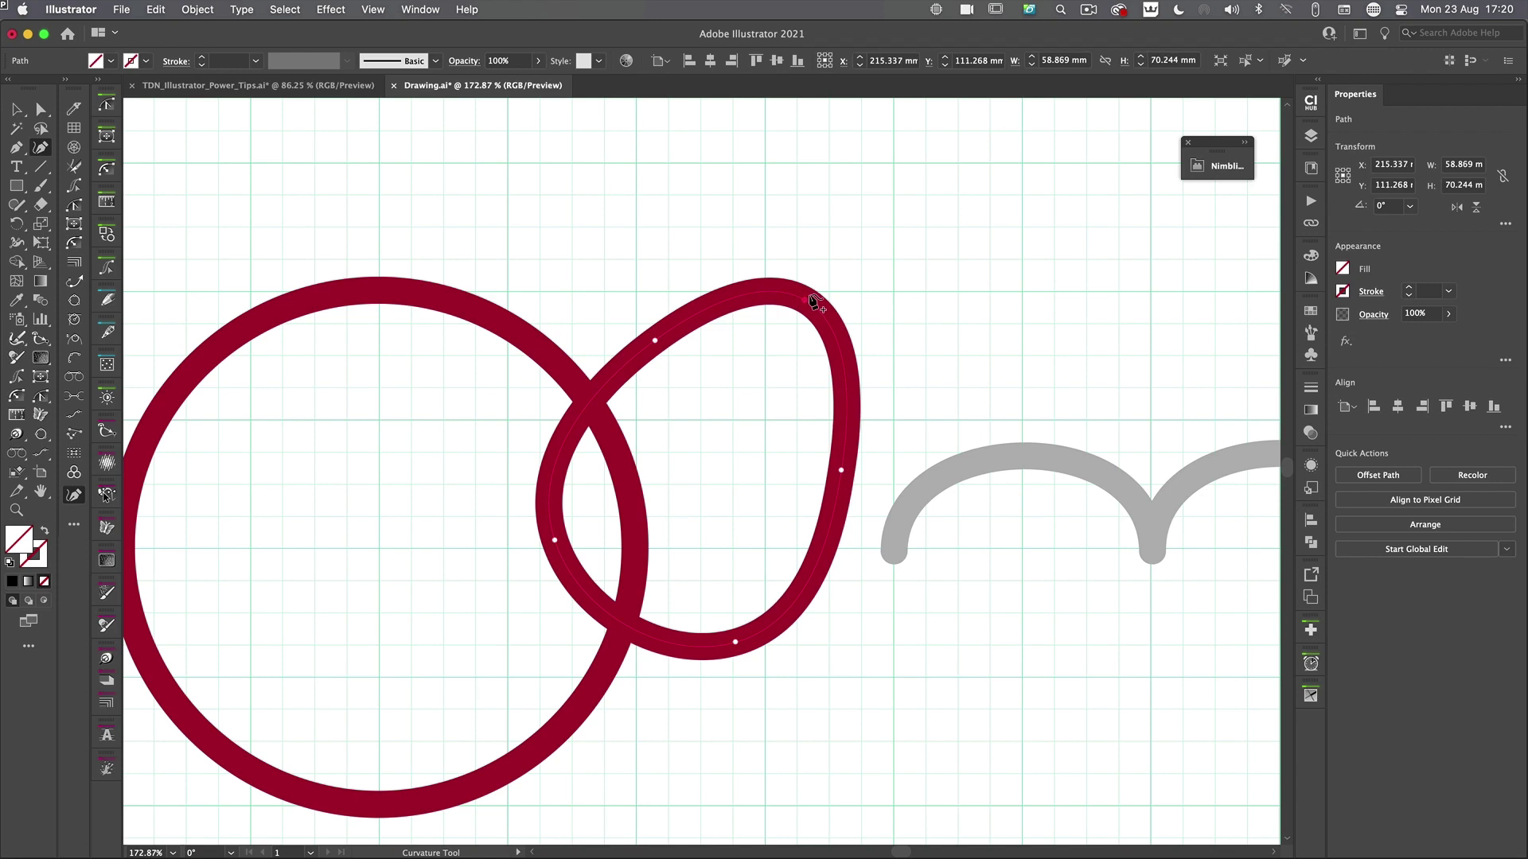
# Step: With Direct Selection, reshape the egg's lower-right curve where it crosses the large circle
pyautogui.press('a')
pyautogui.click(806, 302)
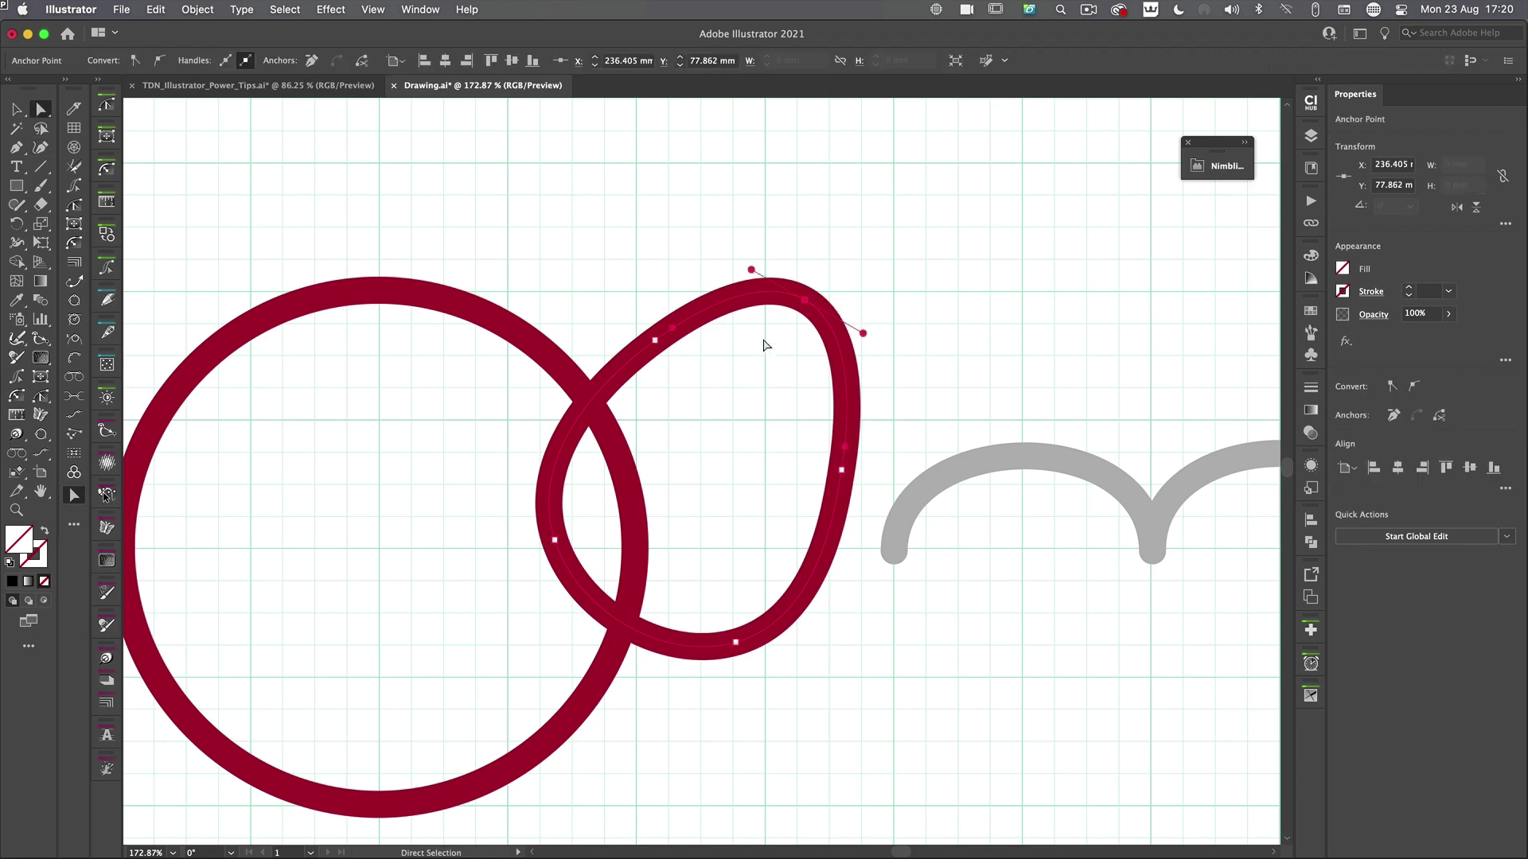
pyautogui.click(555, 541)
pyautogui.click(766, 636)
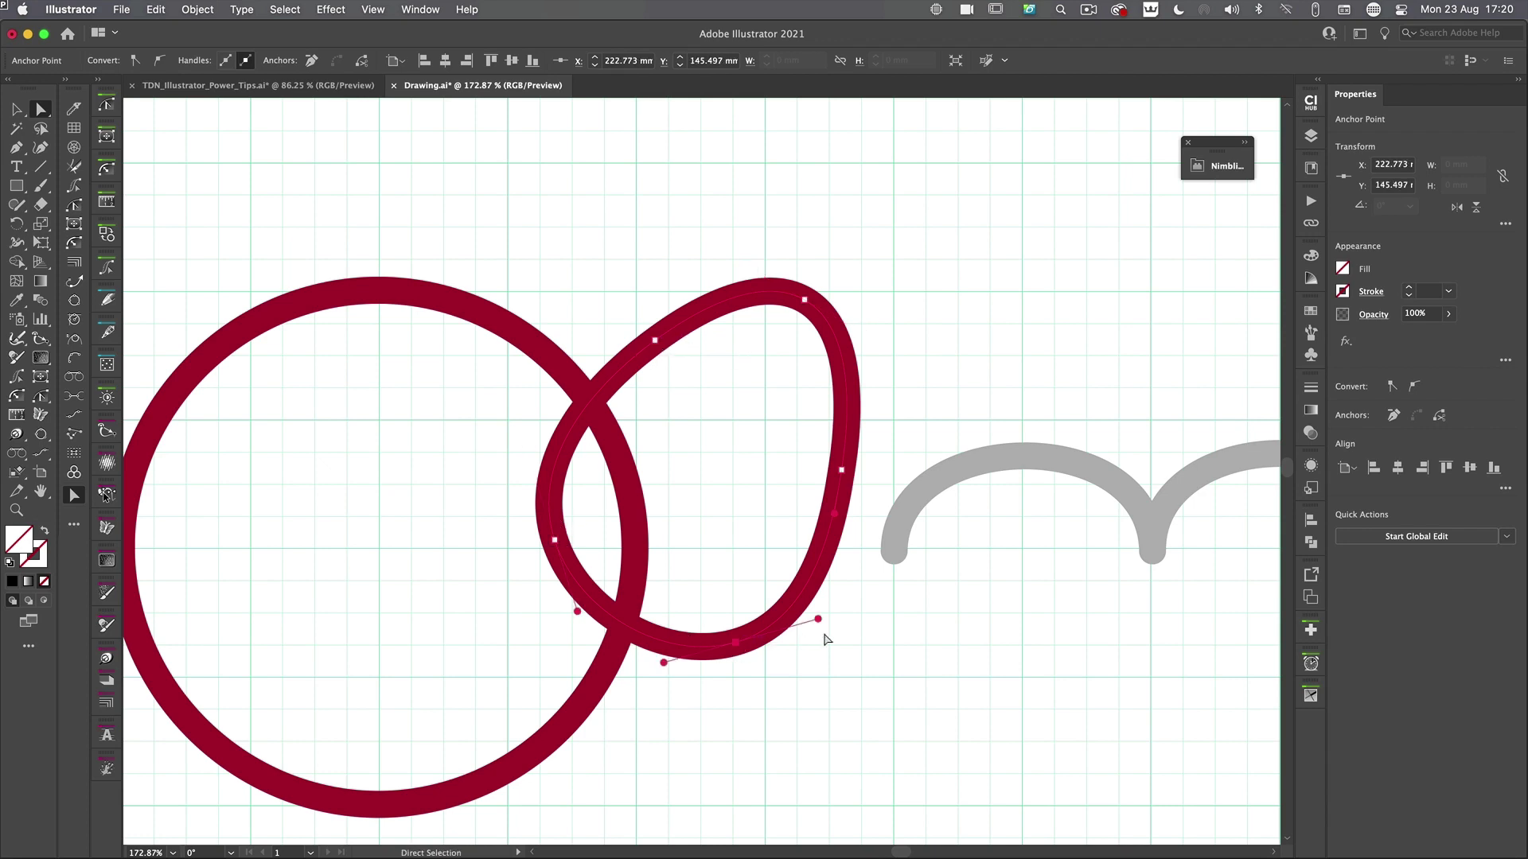
pyautogui.moveTo(820, 623)
pyautogui.mouseDown()
pyautogui.moveTo(873, 613)
pyautogui.moveTo(798, 624)
pyautogui.moveTo(813, 622)
pyautogui.mouseUp()
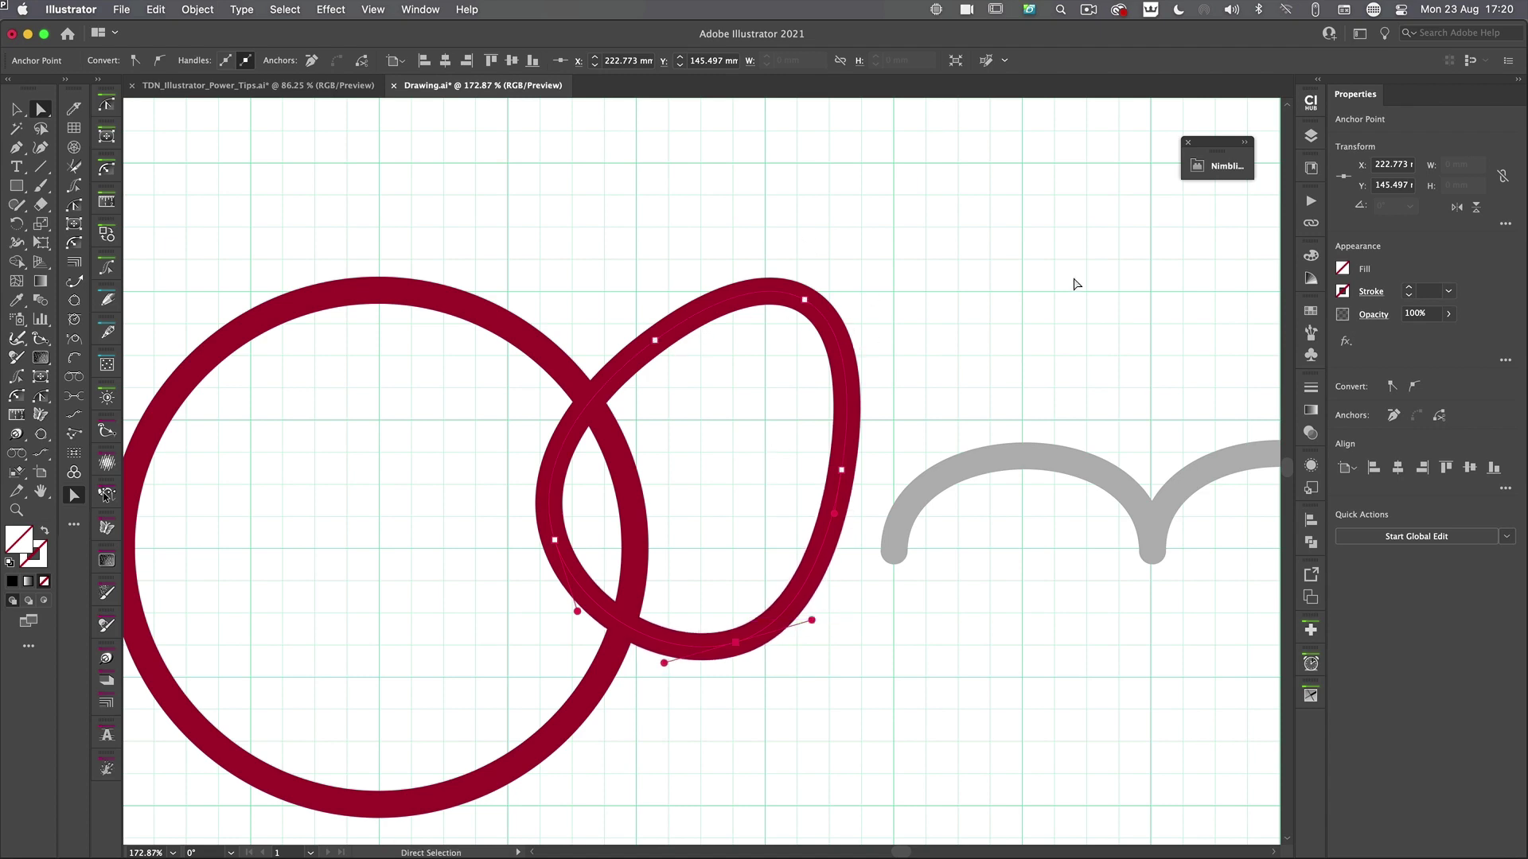
# Step: Change the Draw layer's colour from Light Red to Green in Layer Options
pyautogui.click(1312, 137)
pyautogui.doubleClick(1195, 154)
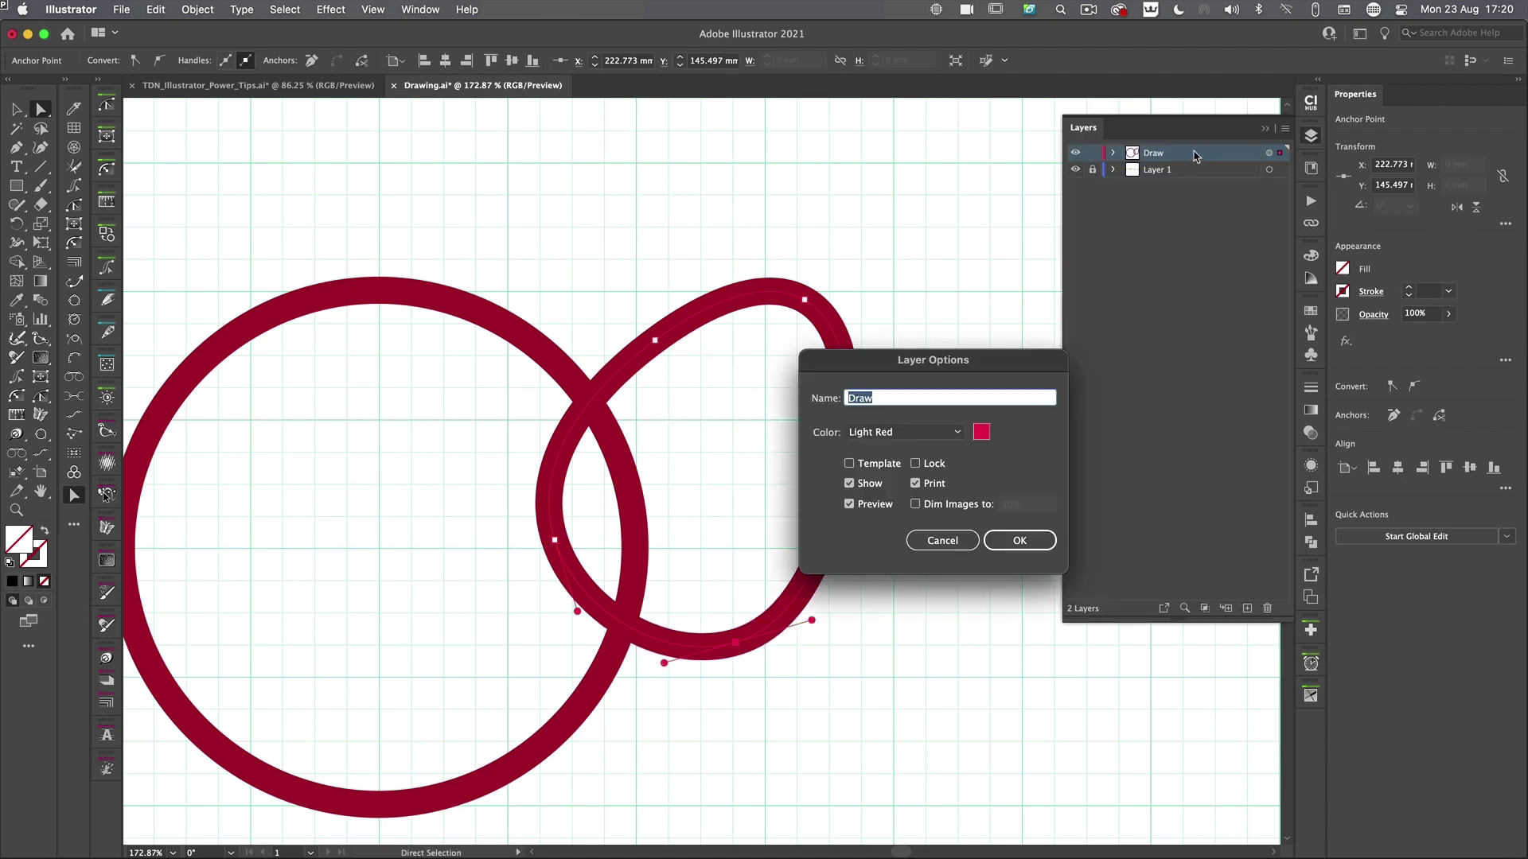
pyautogui.click(907, 432)
pyautogui.click(915, 471)
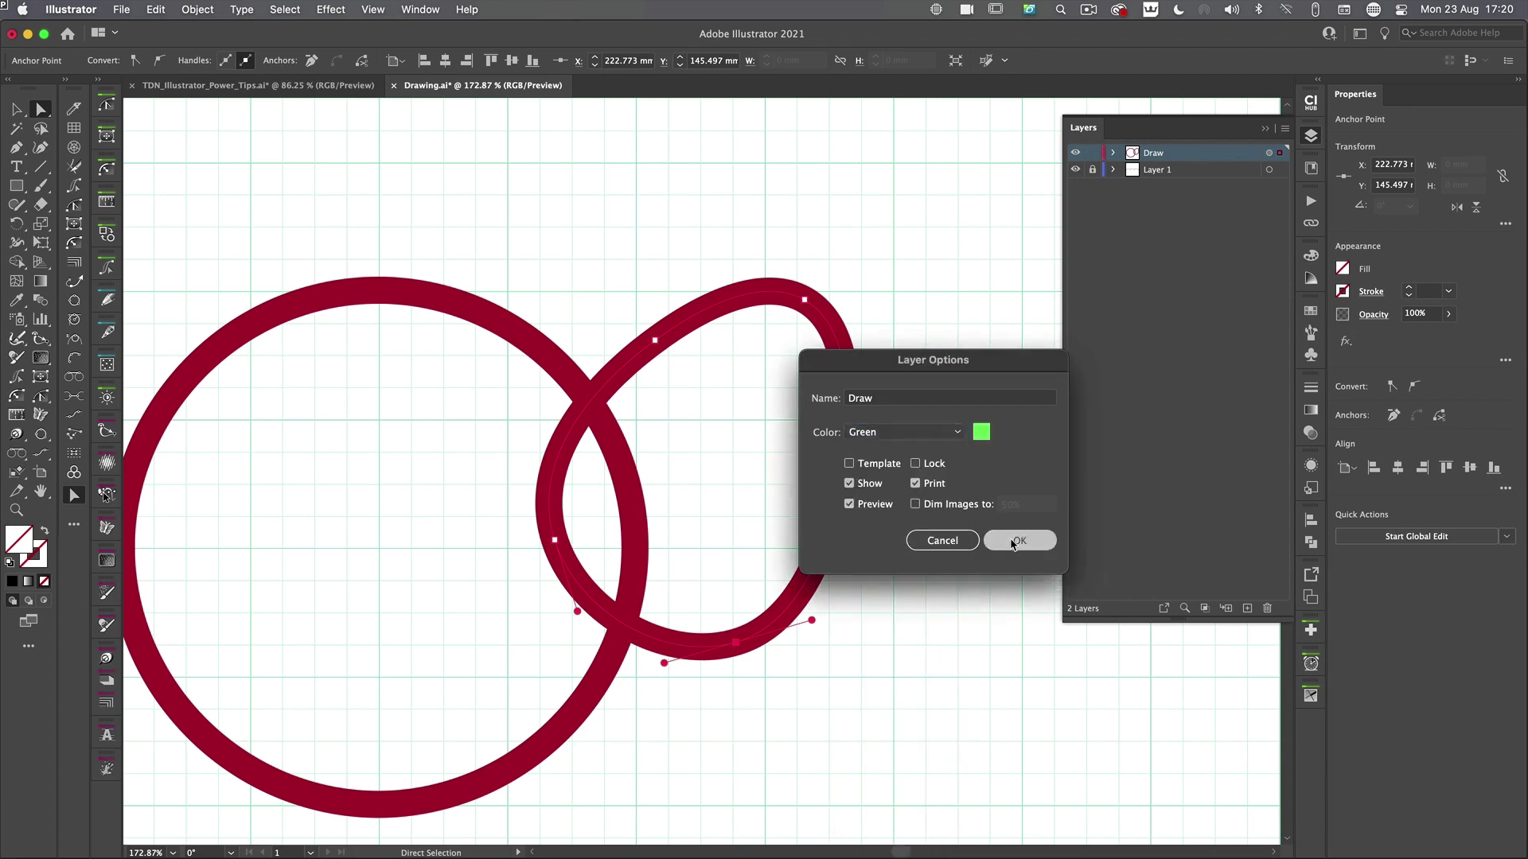
pyautogui.click(1019, 540)
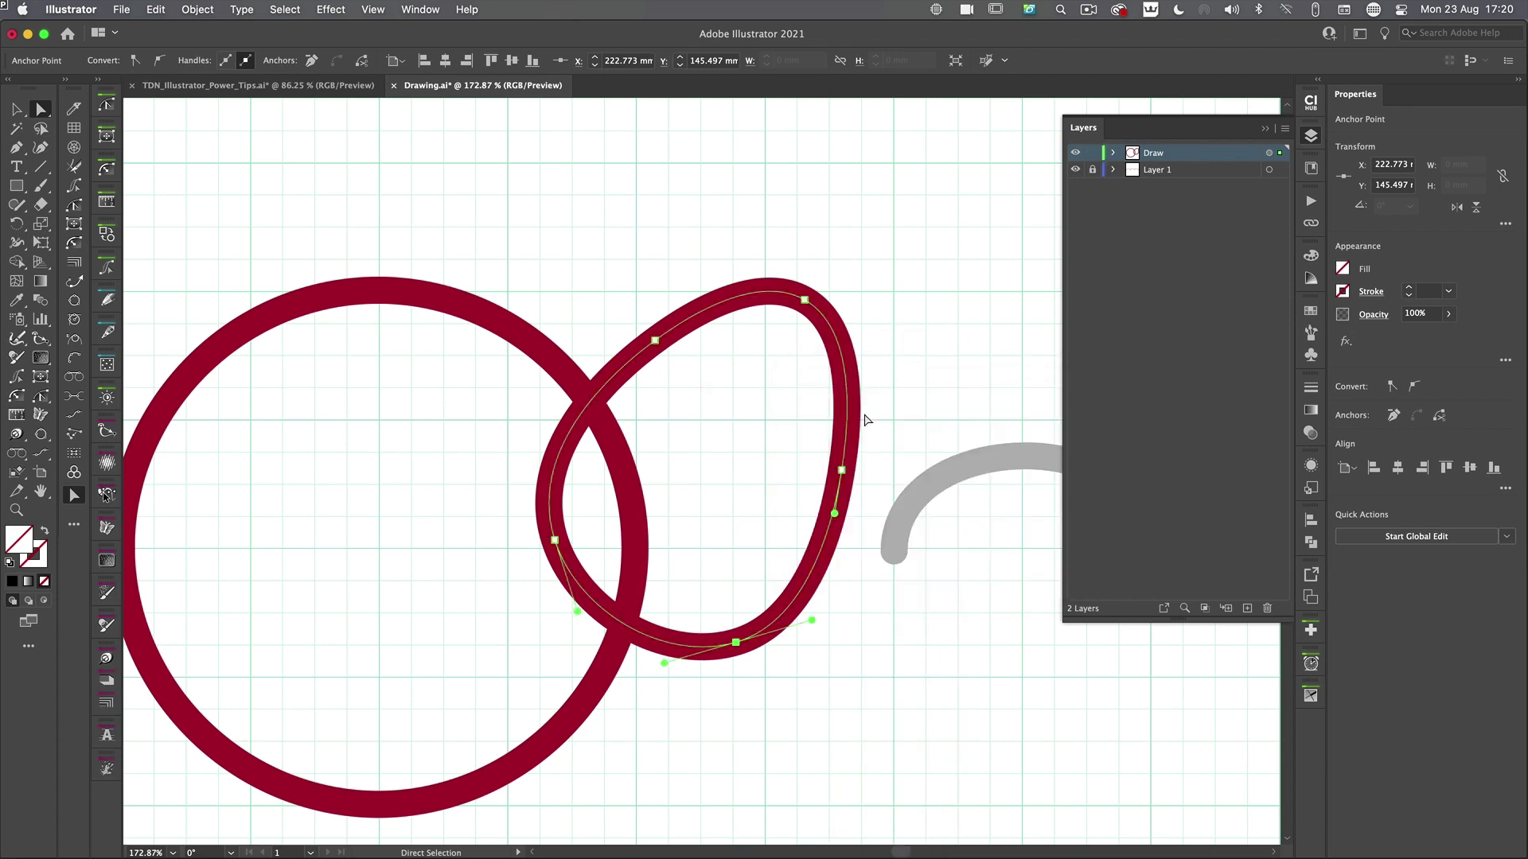